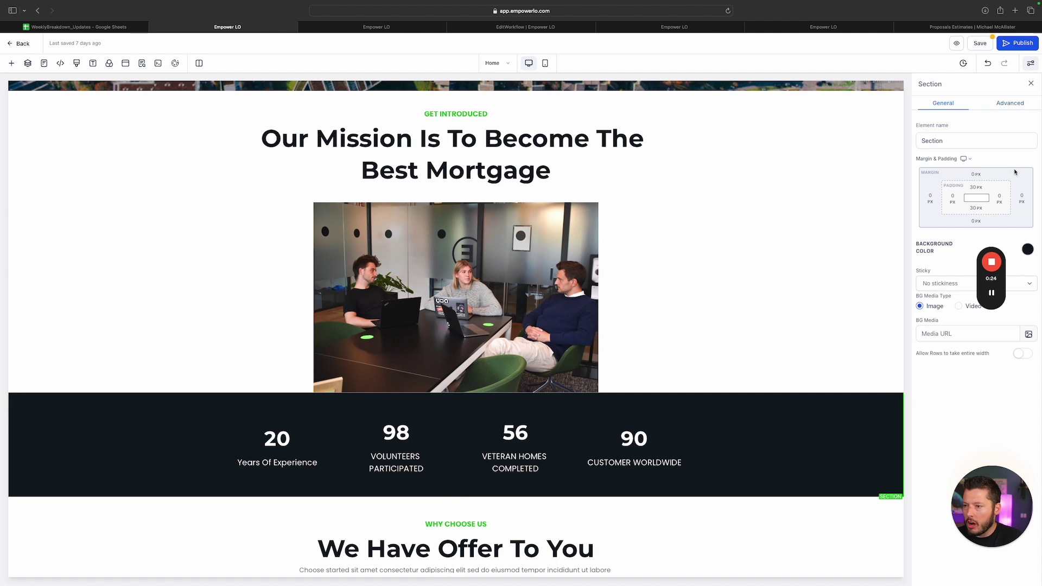
Add the default outer box shadow to the dark stats section
click(1011, 105)
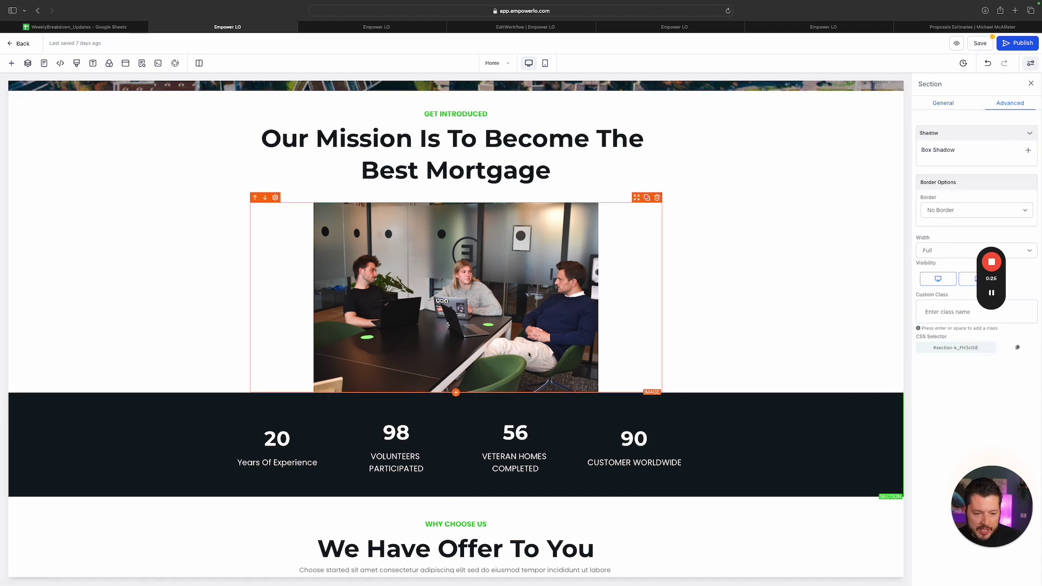
click(1029, 151)
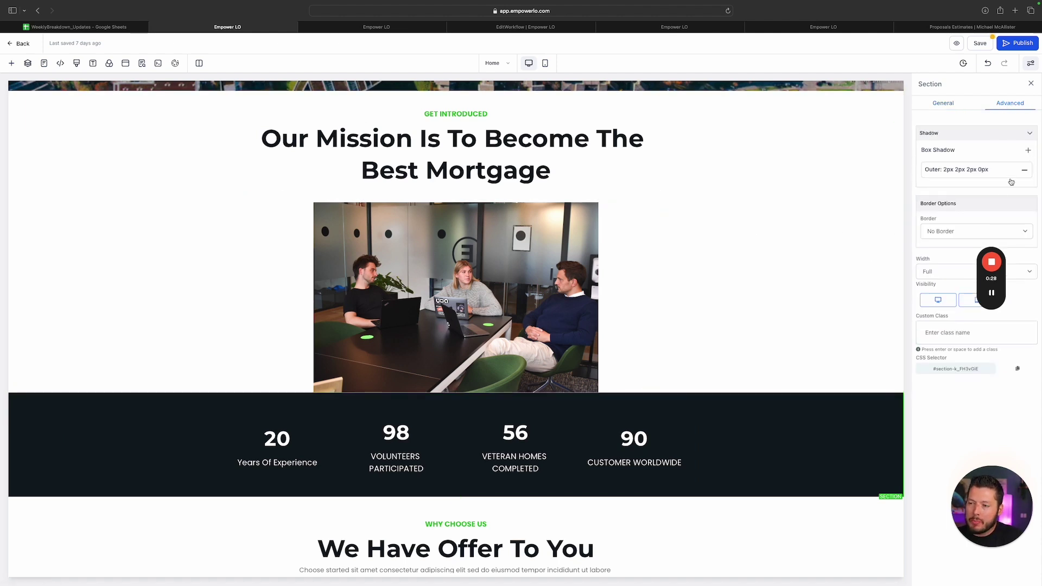
scroll(781, 326, down, 5)
scroll(315, 384, down, 1)
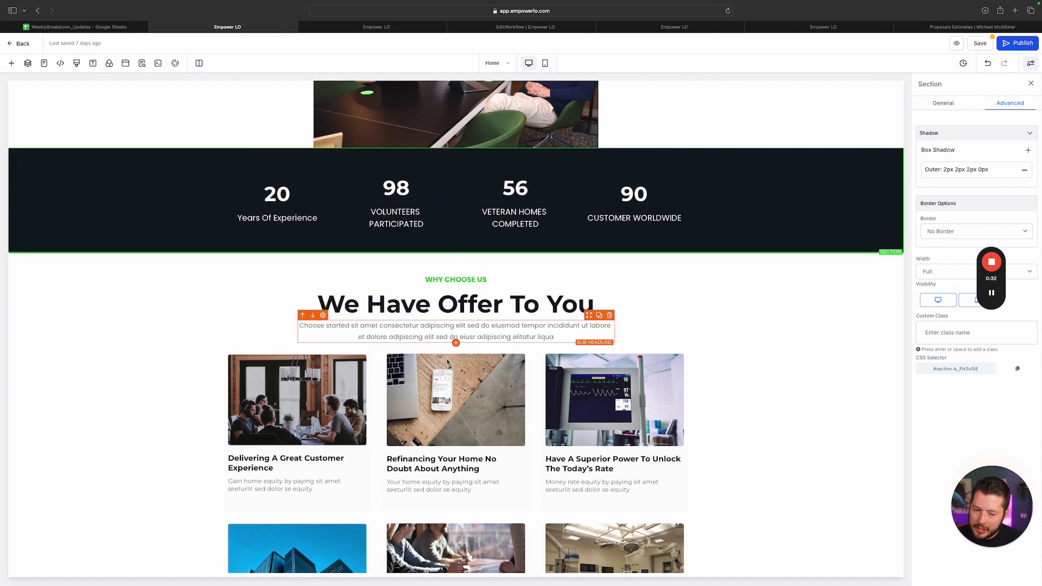
Give the first Why Choose Us card image an outer 2px 2px 2px 0px box shadow
click(314, 408)
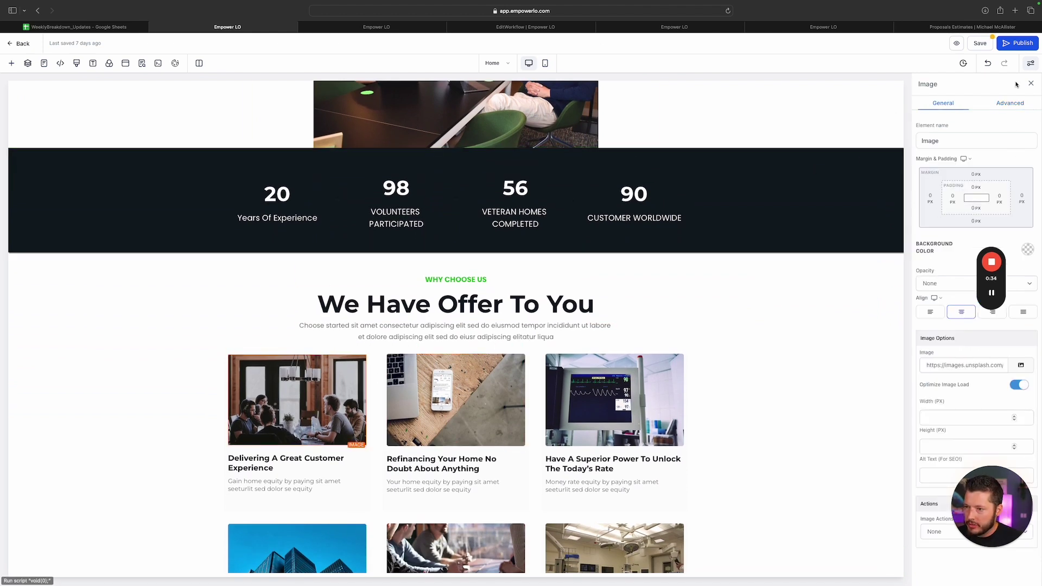
click(1002, 104)
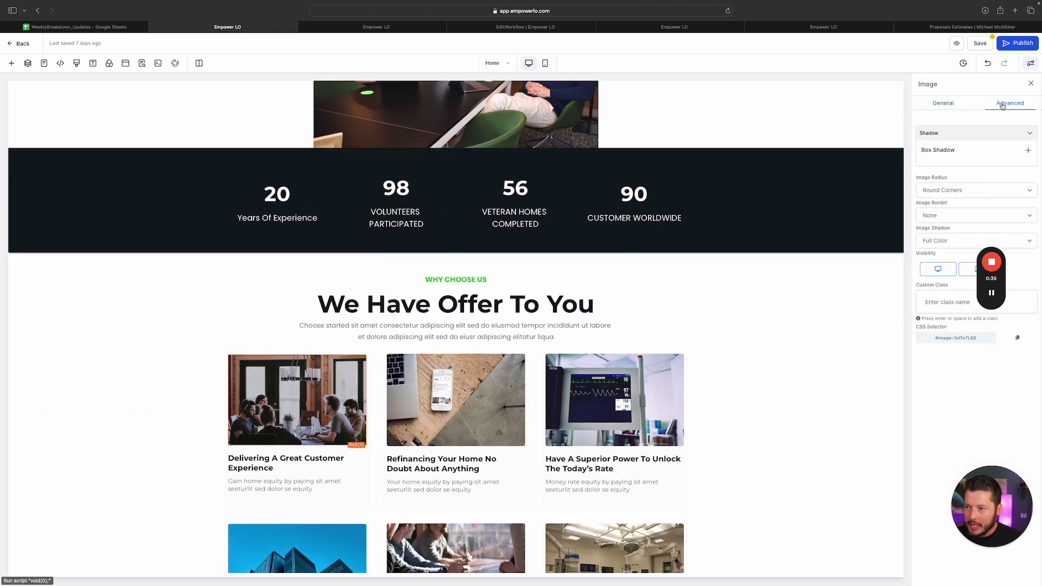
click(1028, 150)
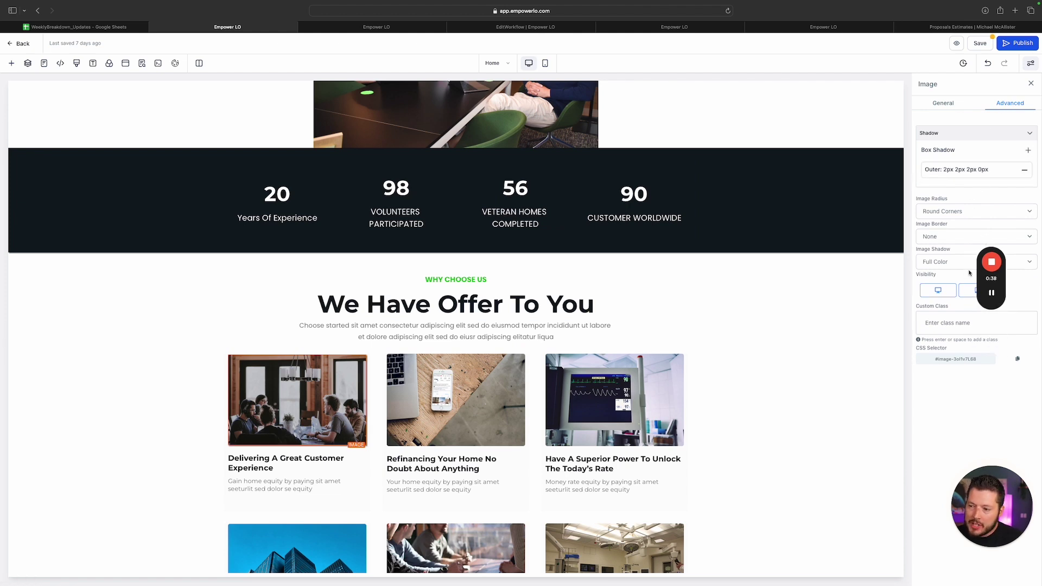
drag(991, 232, 1013, 364)
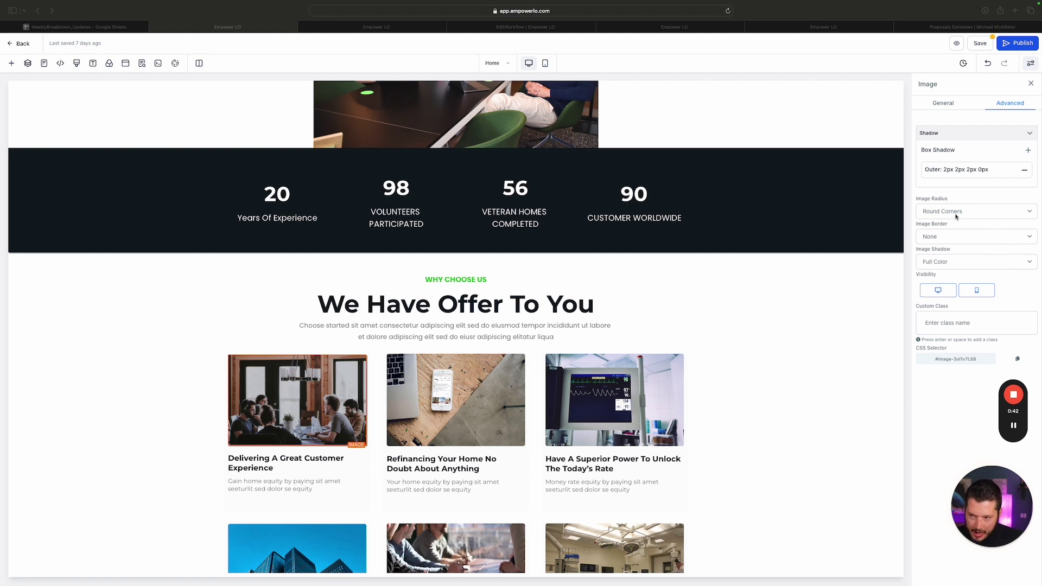
click(1029, 151)
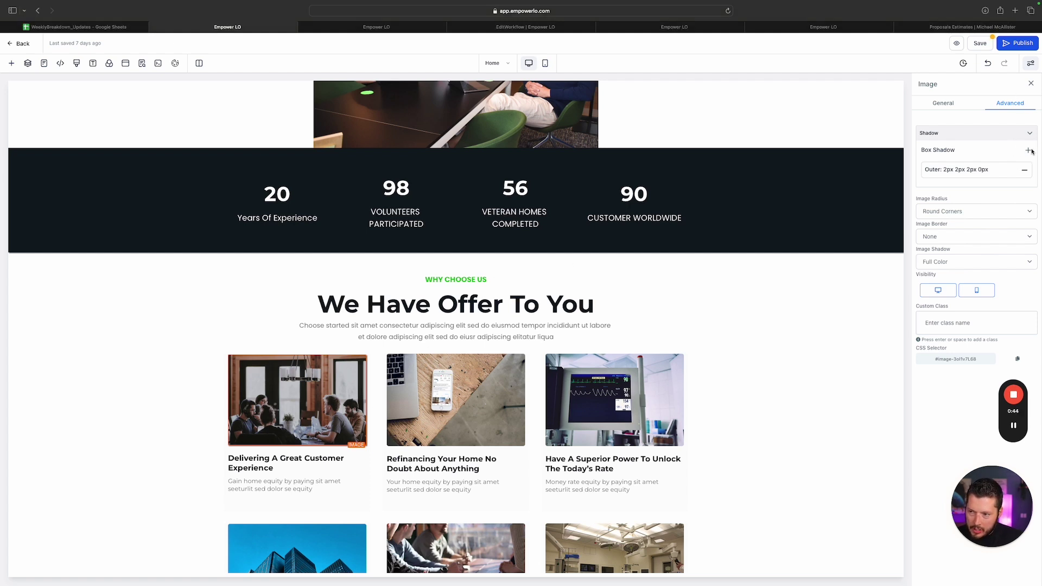
click(1030, 151)
Delete the duplicate shadow, try a 12px spread and inner shadow, then revert to outer
click(1025, 190)
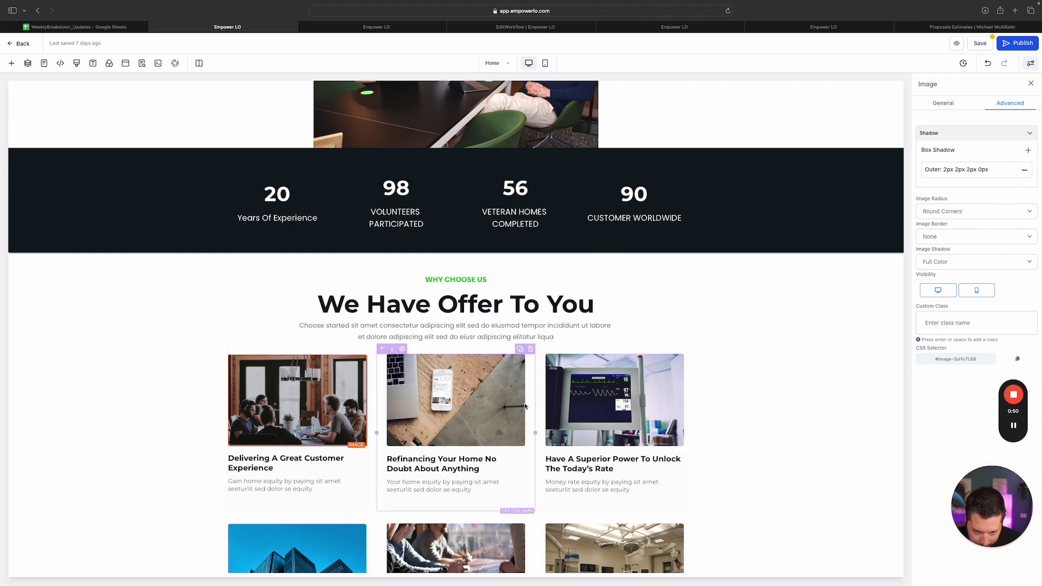
click(950, 170)
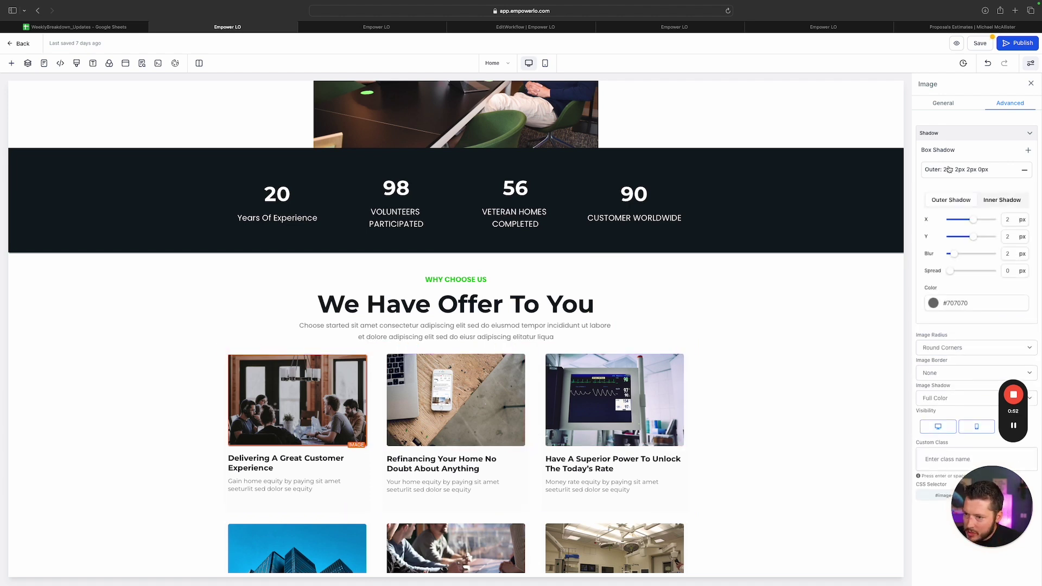
mouse_move(950, 271)
mouse_down()
mouse_move(982, 271)
mouse_move(942, 270)
mouse_up()
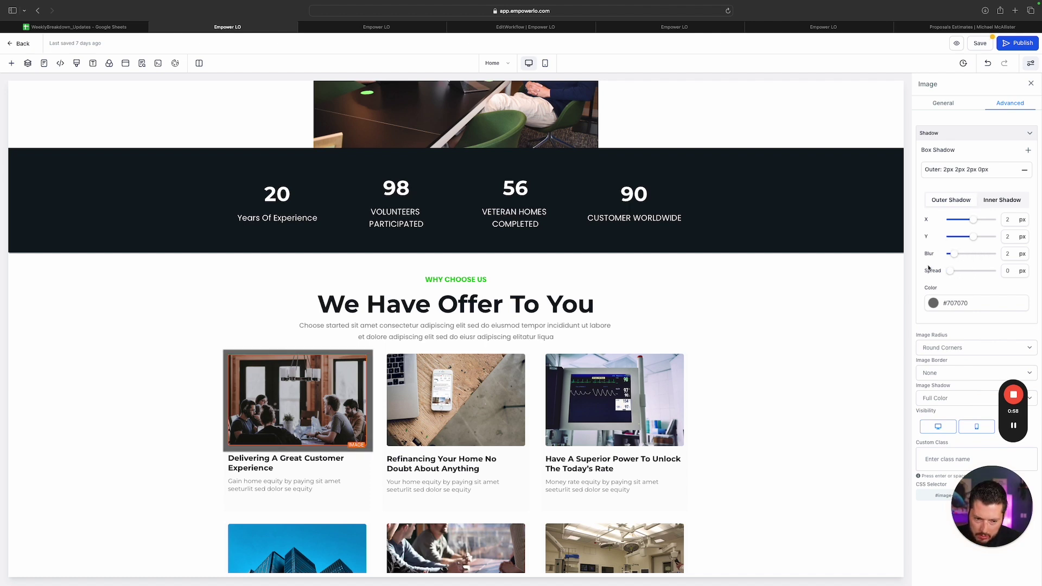
click(994, 202)
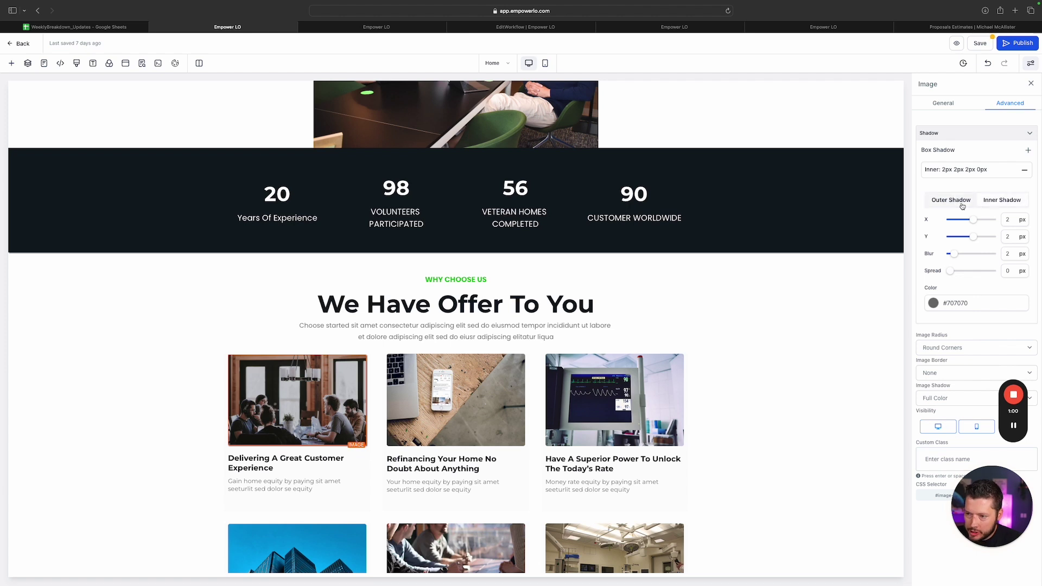
click(959, 204)
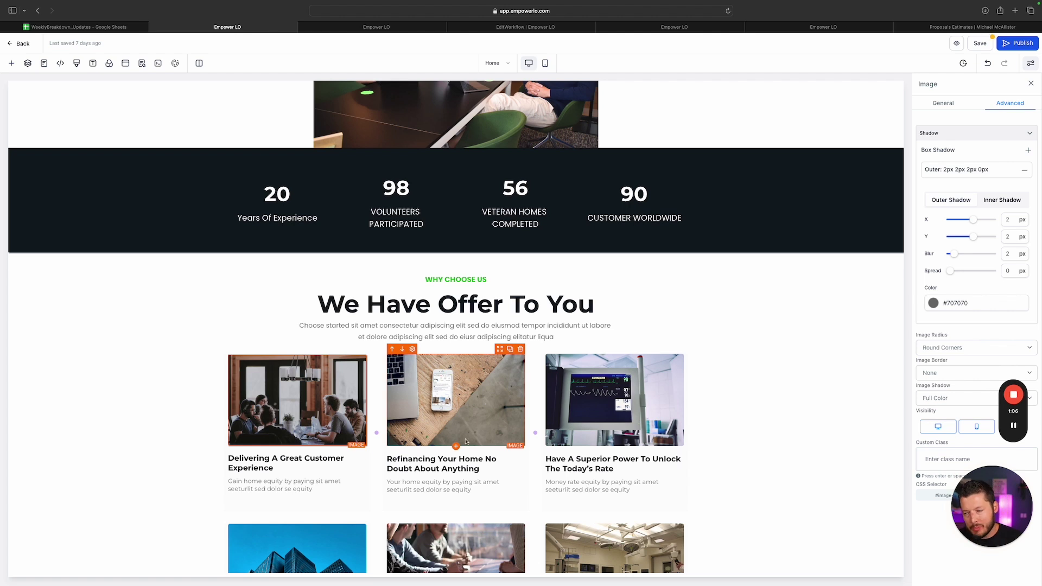
Scroll the page to review the card shadow and the headline below
scroll(451, 325, down, 3)
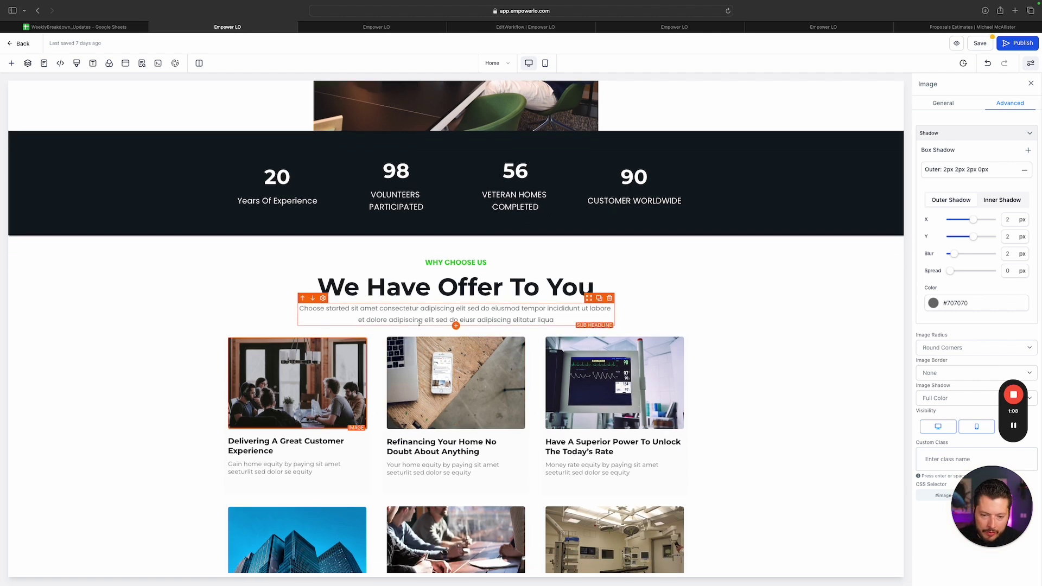
scroll(422, 282, down, 3)
scroll(489, 274, up, 3)
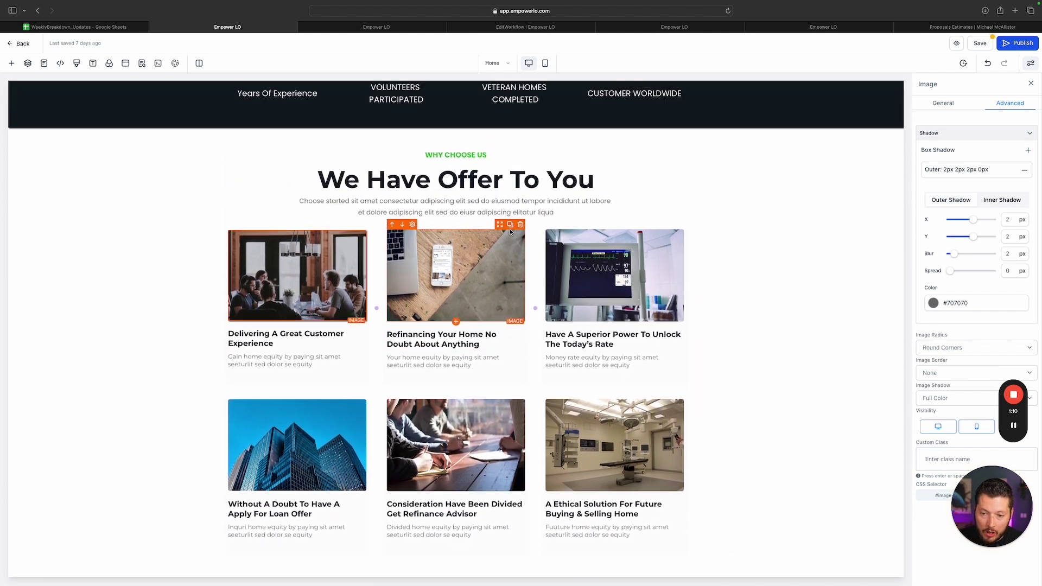
scroll(509, 269, down, 2)
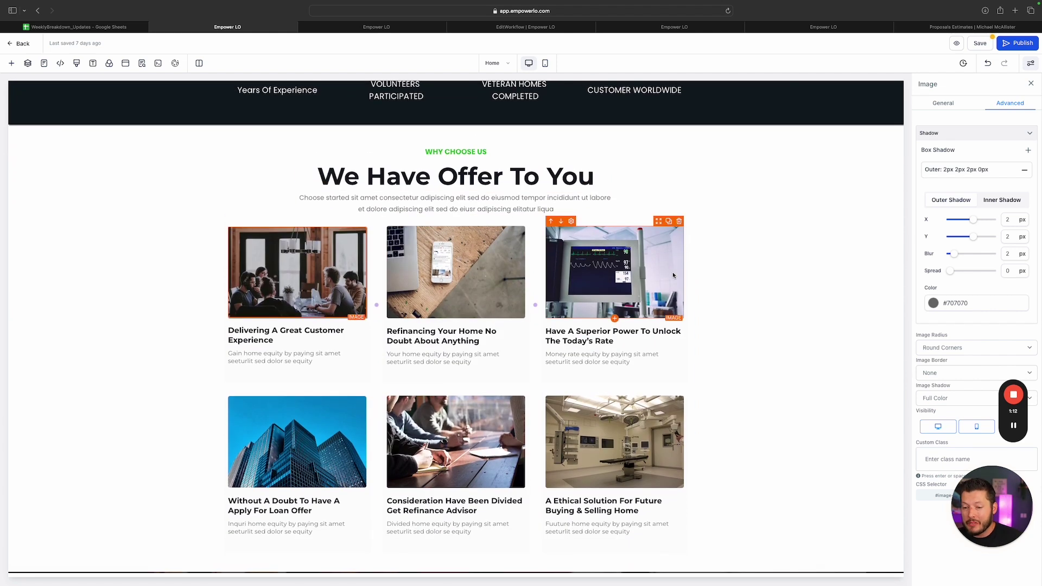
scroll(651, 276, up, 2)
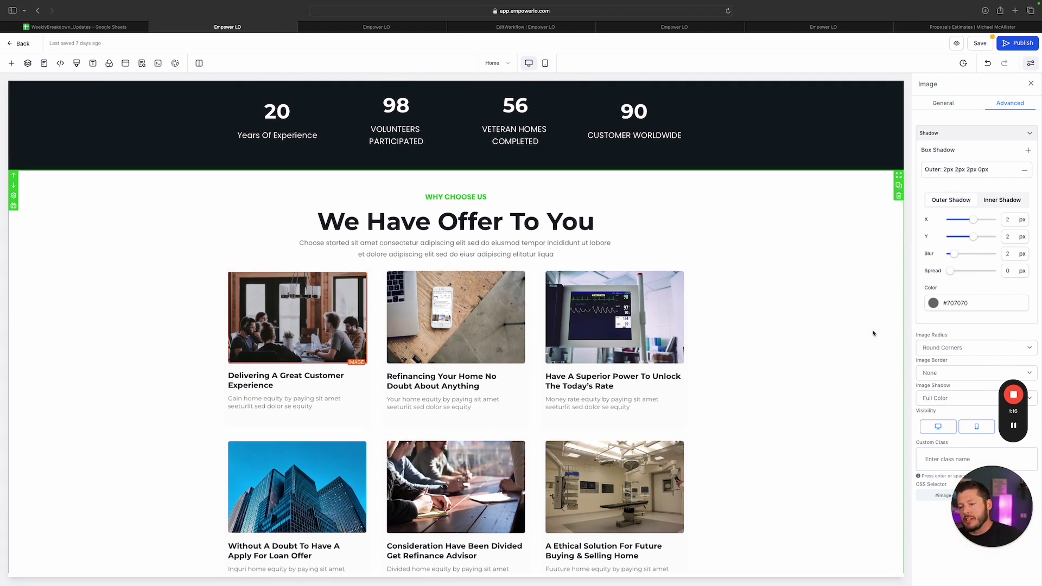
scroll(873, 334, up, 1)
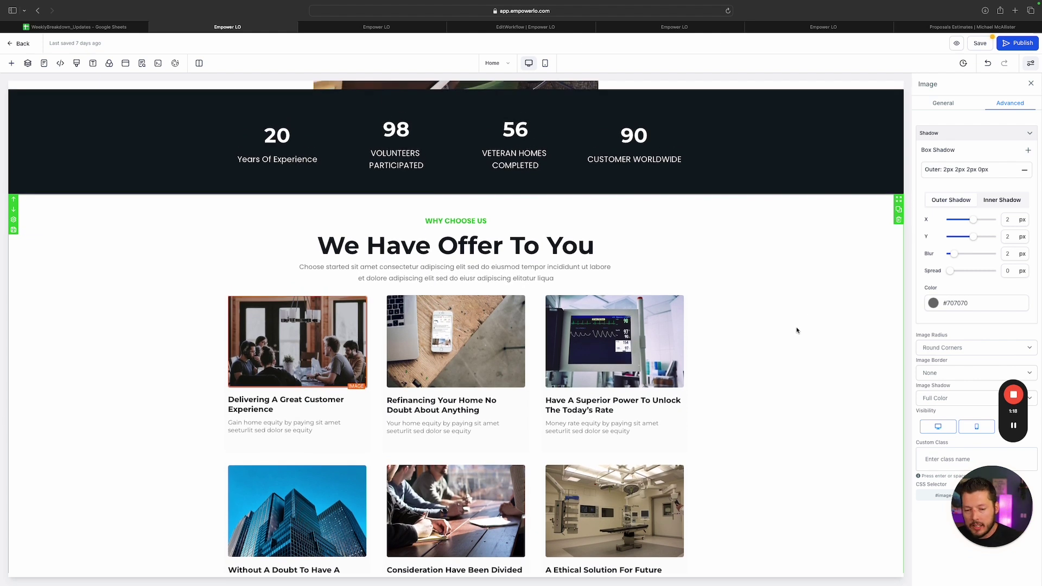
scroll(798, 329, down, 2)
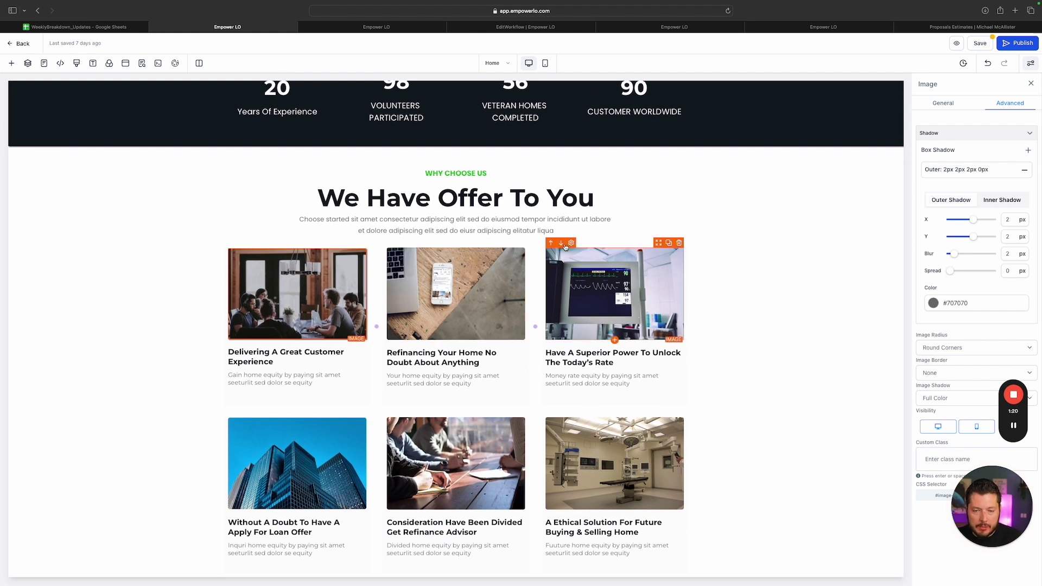
scroll(566, 244, up, 12)
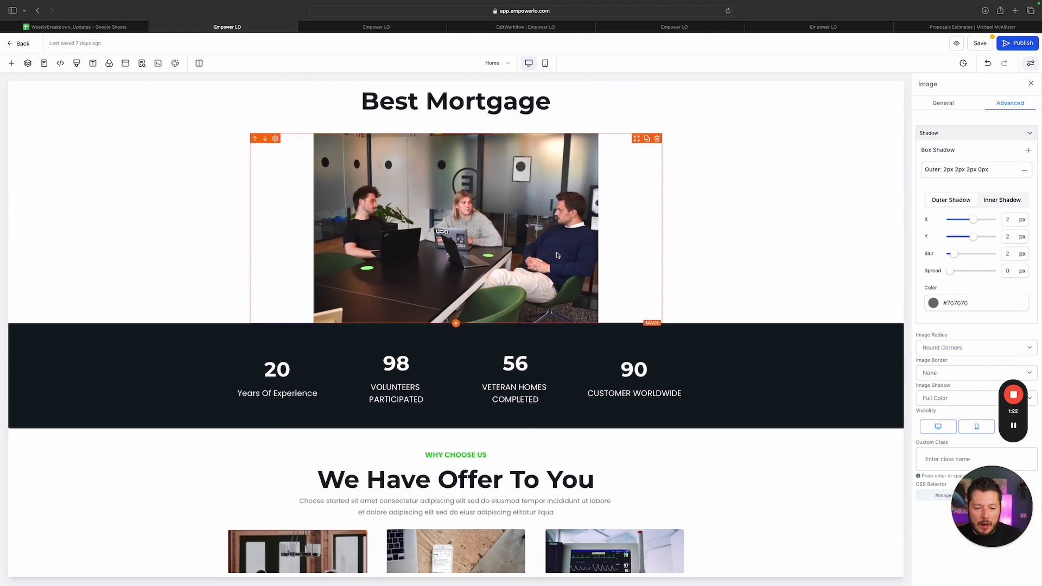
scroll(558, 256, down, 2)
Give the We Have Offer To You headline a text shadow offset 3px right and 3px down
click(535, 437)
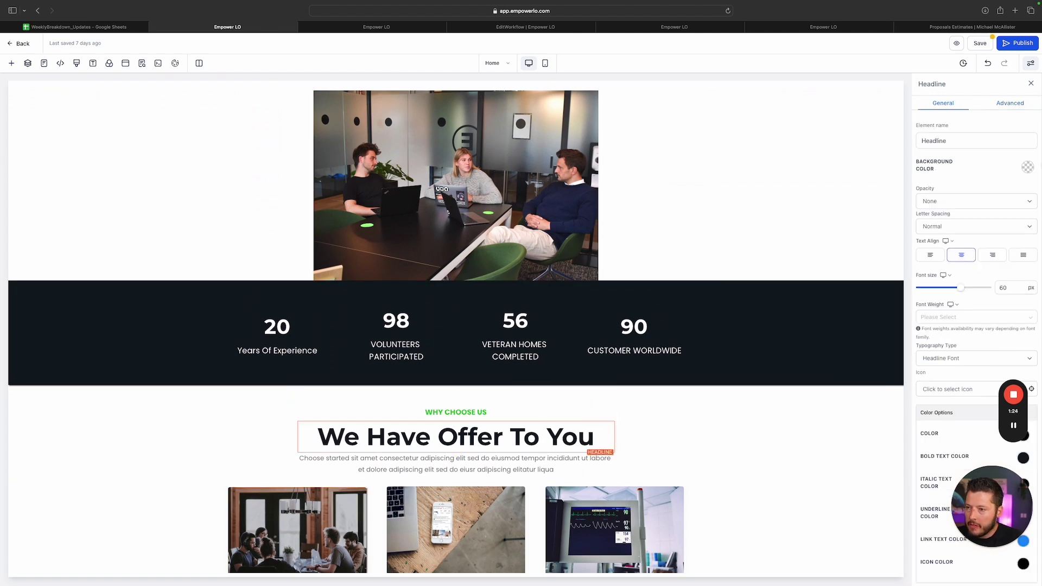
click(1014, 105)
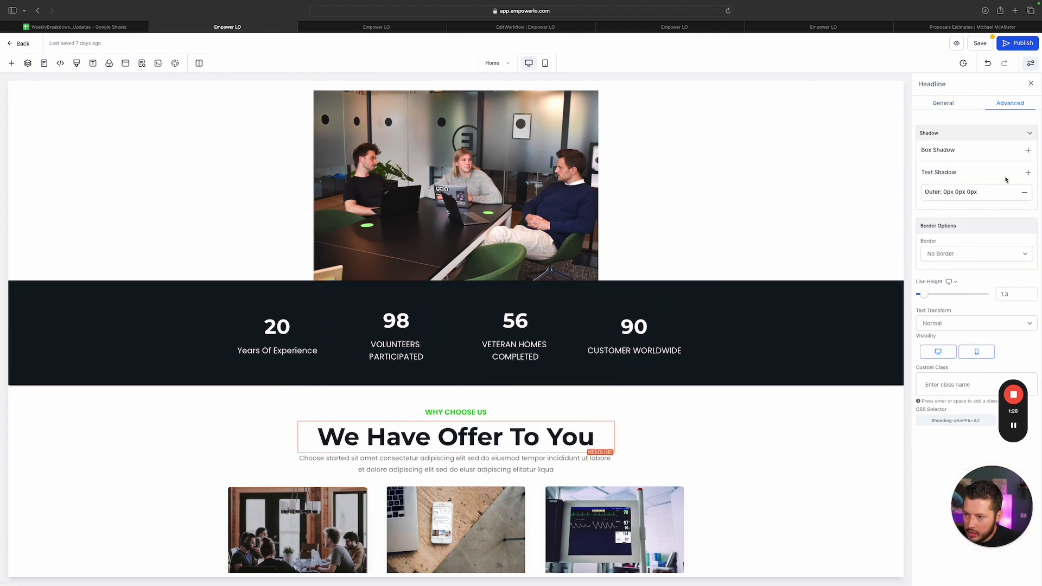
click(1016, 193)
click(972, 222)
drag(972, 222, 975, 239)
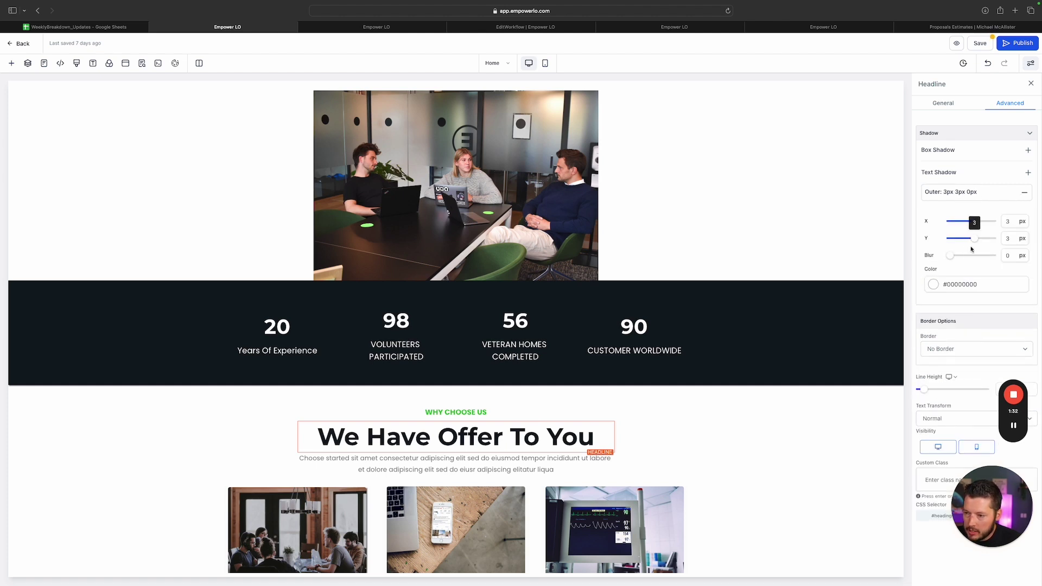
click(359, 437)
Set the text shadow colour to semi-transparent black, #000000B3
click(596, 437)
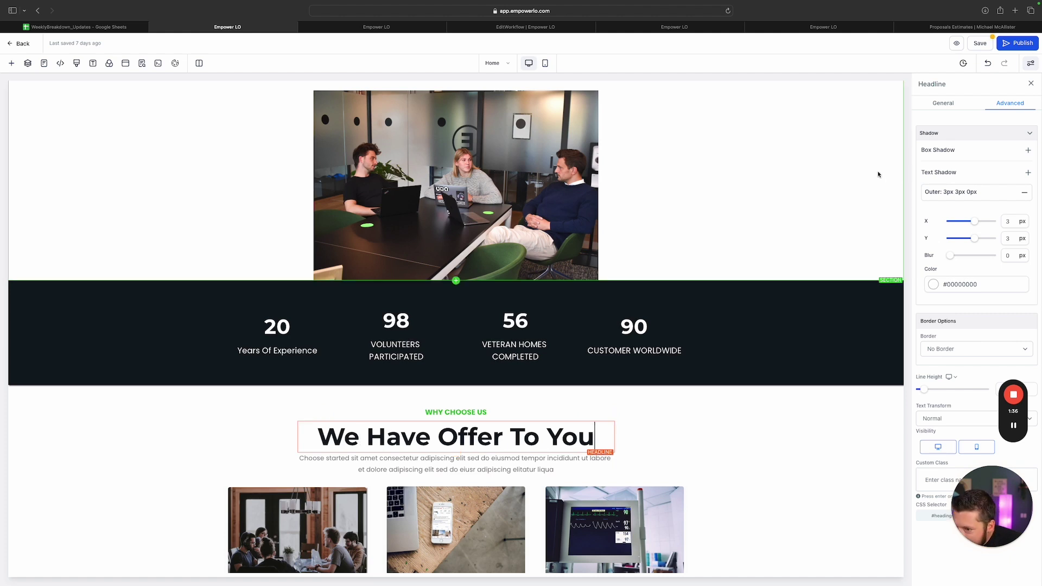
click(942, 284)
click(934, 284)
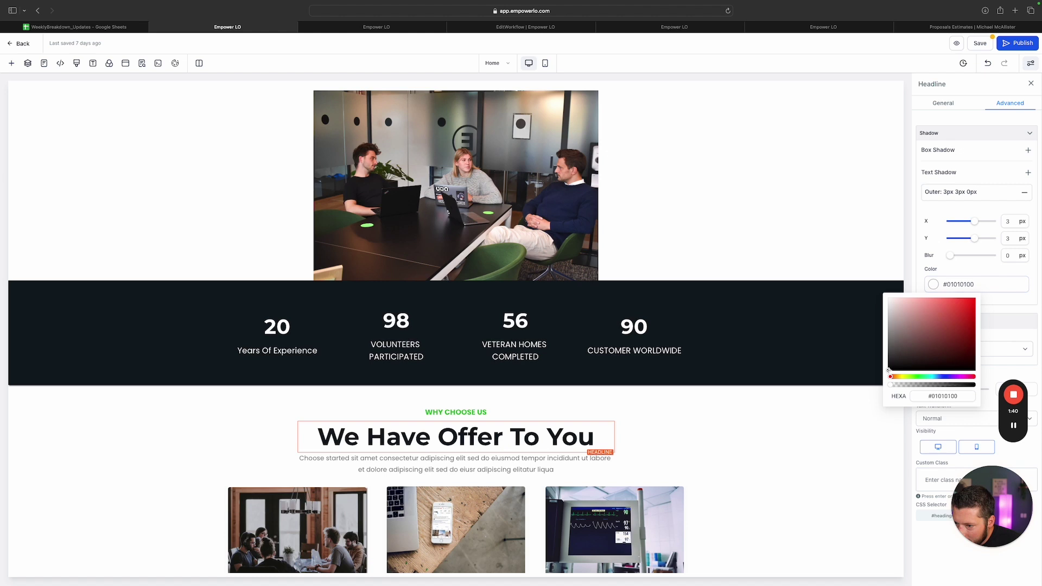
drag(888, 371, 976, 372)
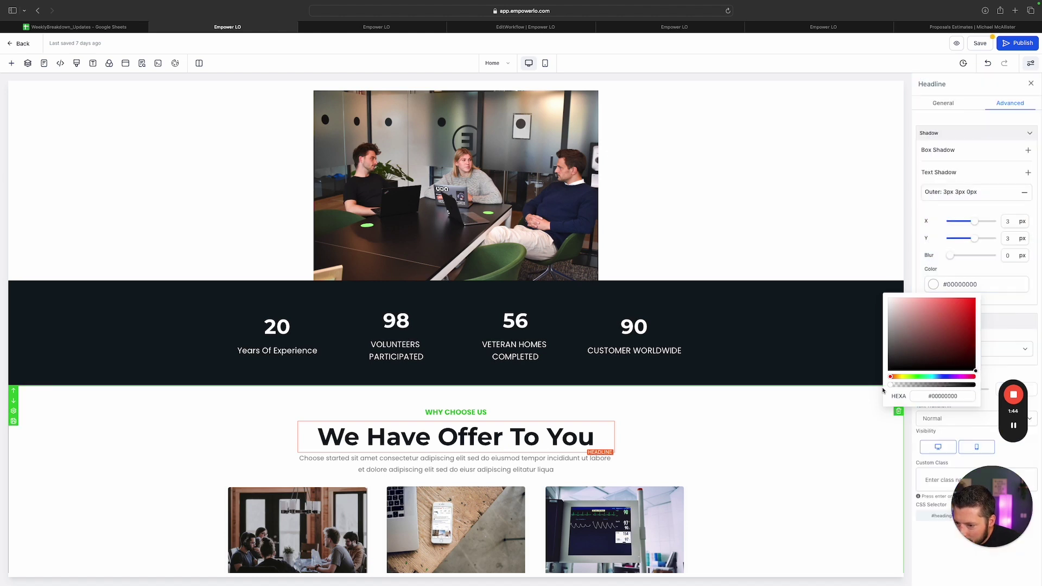
drag(891, 384, 974, 384)
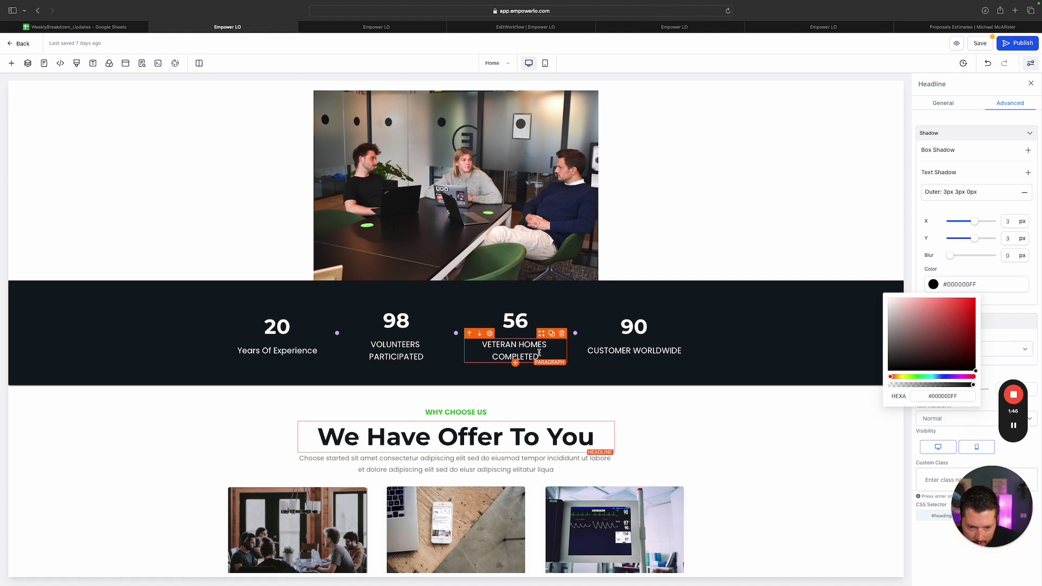
drag(974, 385, 947, 388)
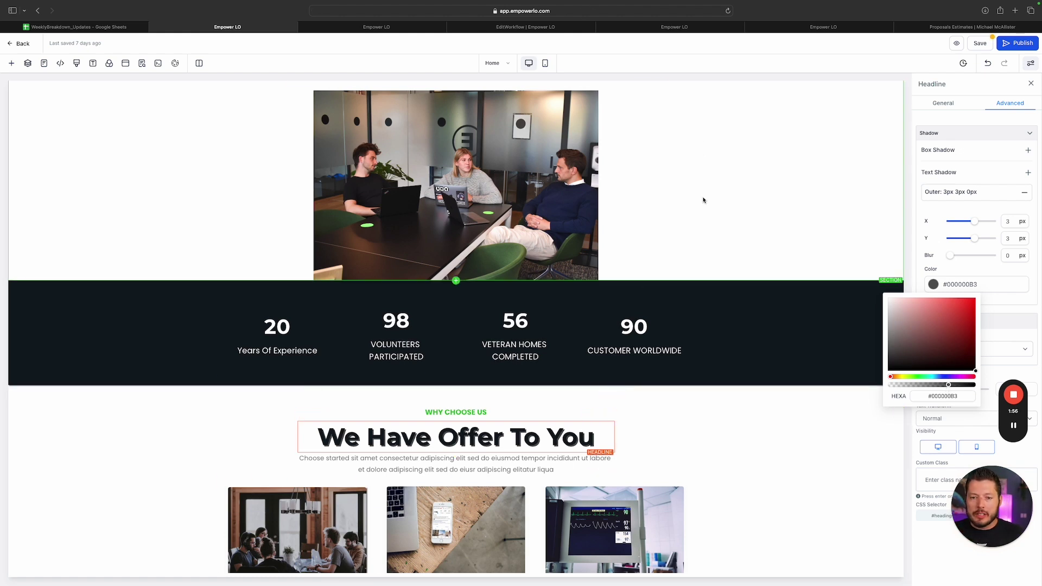
scroll(456, 282, up, 7)
scroll(456, 281, down, 7)
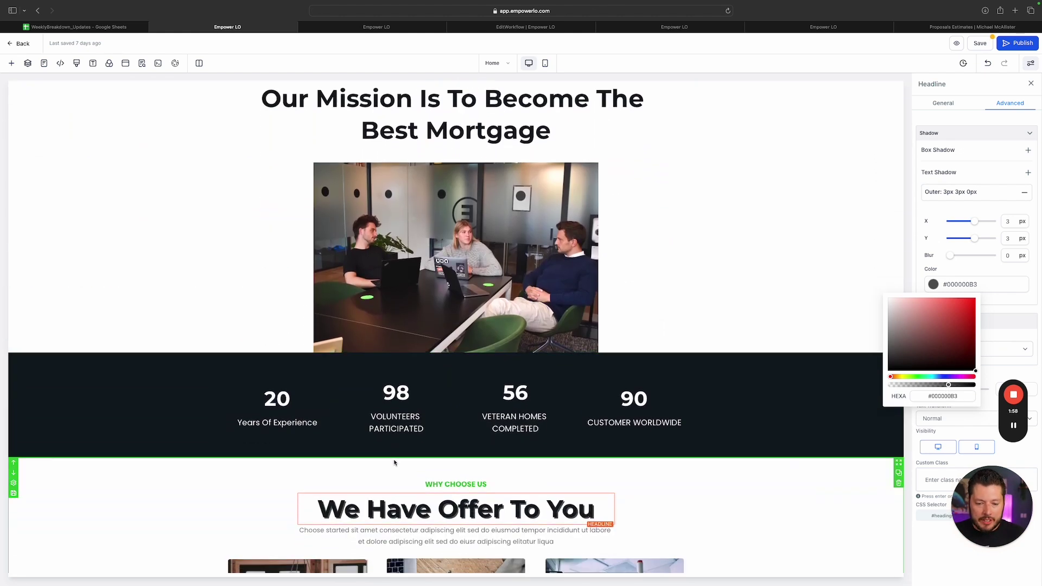
scroll(348, 373, down, 2)
scroll(396, 304, up, 3)
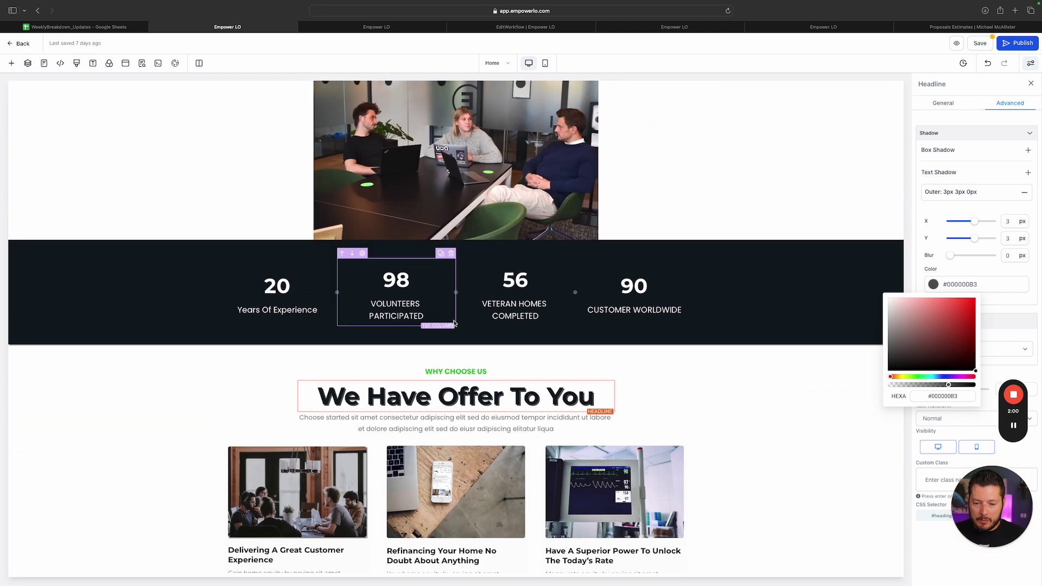
scroll(575, 349, down, 2)
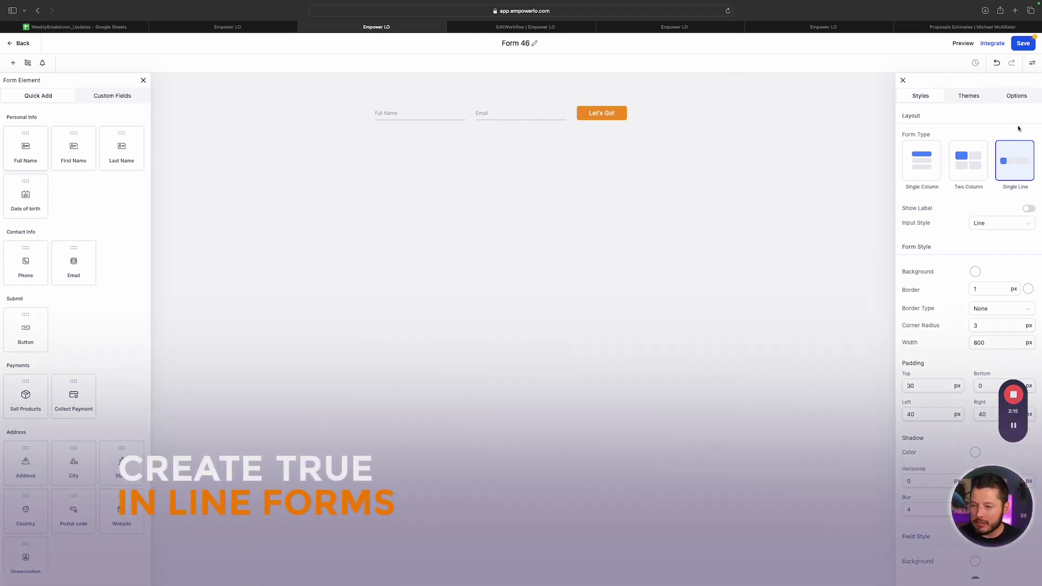
Try Form 46 as single-line, keep it two-column, then open a new browser tab
click(984, 168)
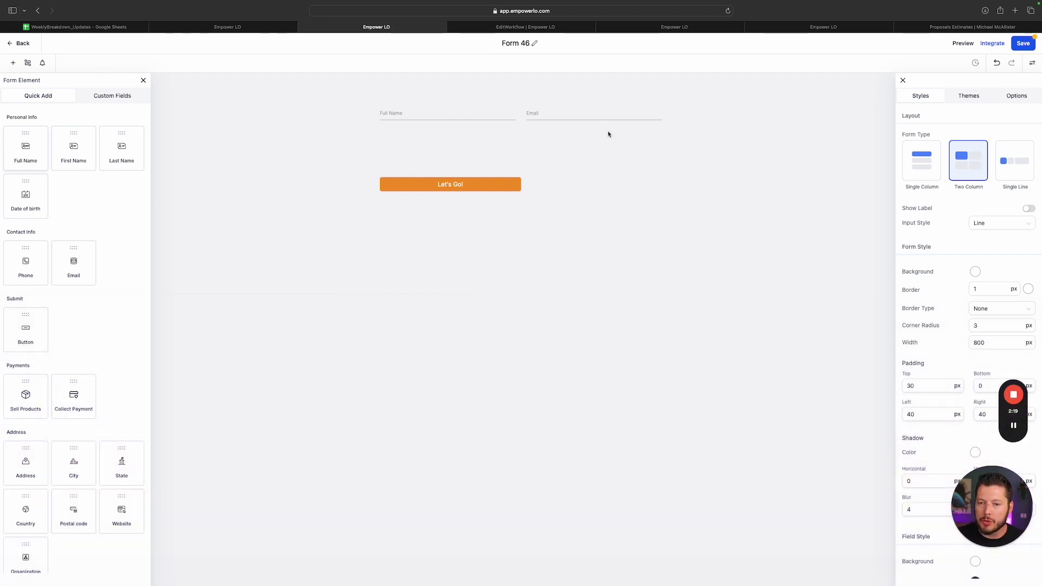
click(1024, 159)
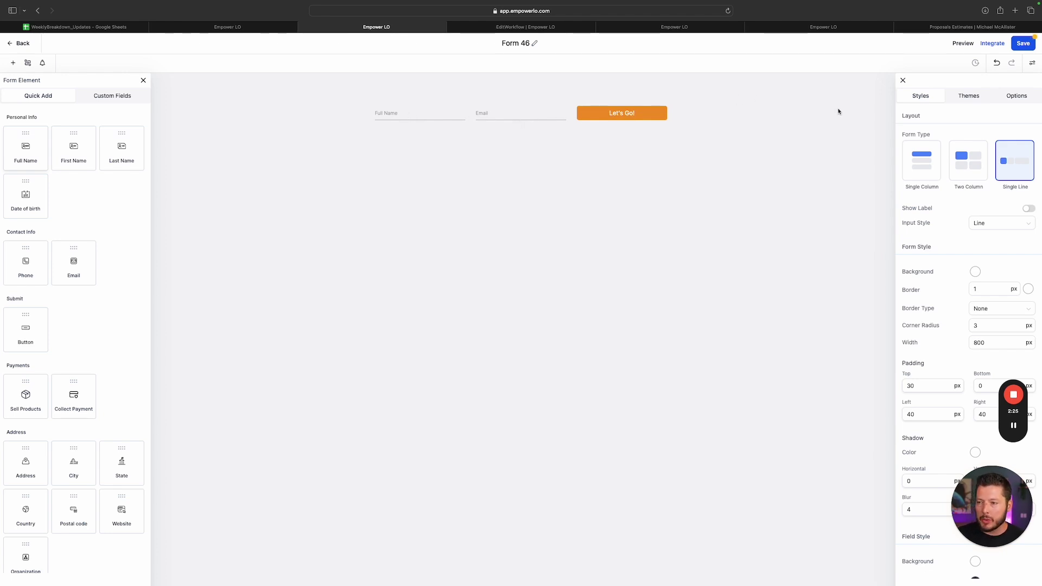
click(982, 166)
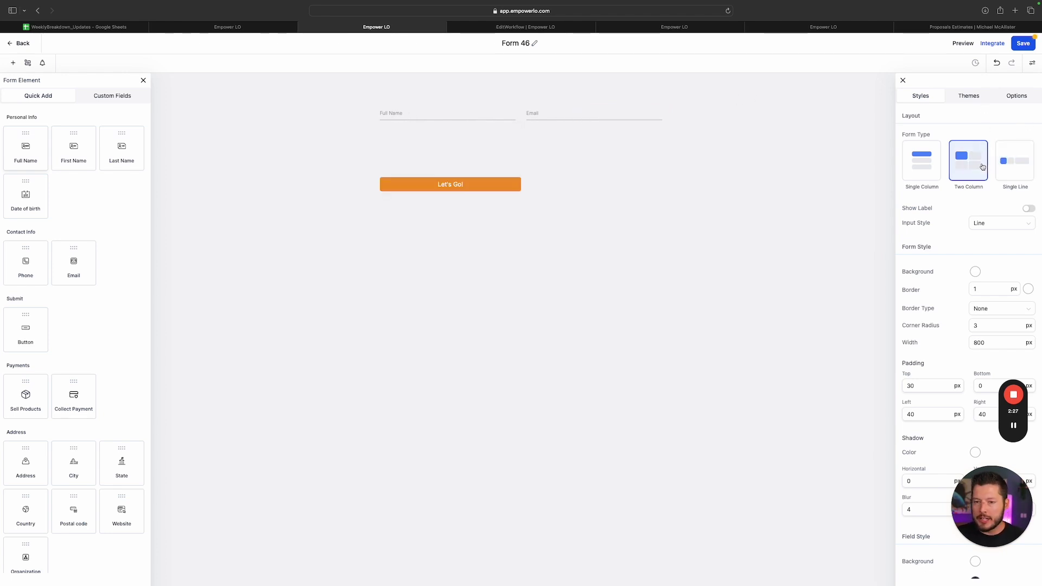
click(540, 116)
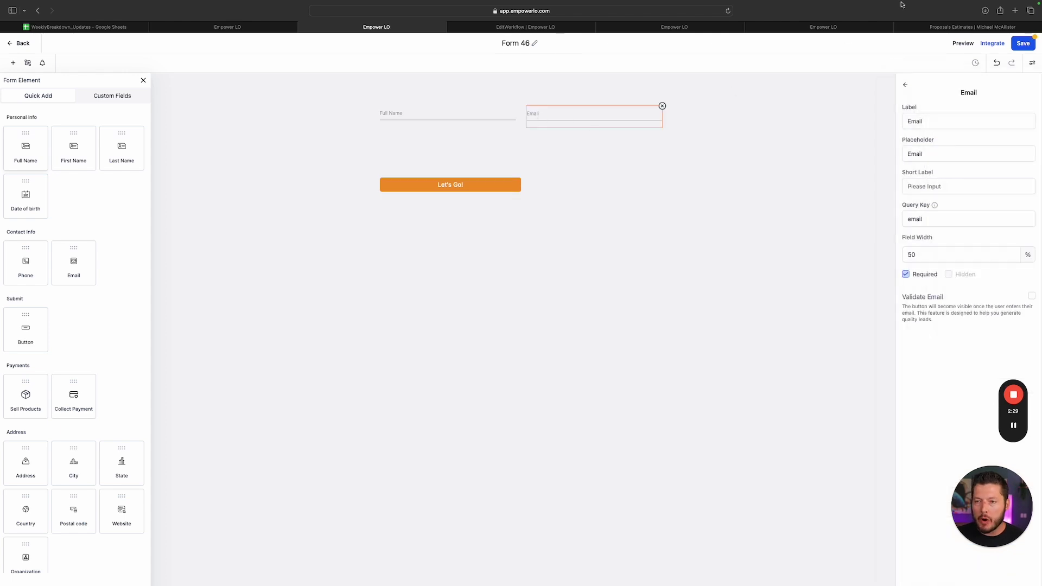
click(1014, 12)
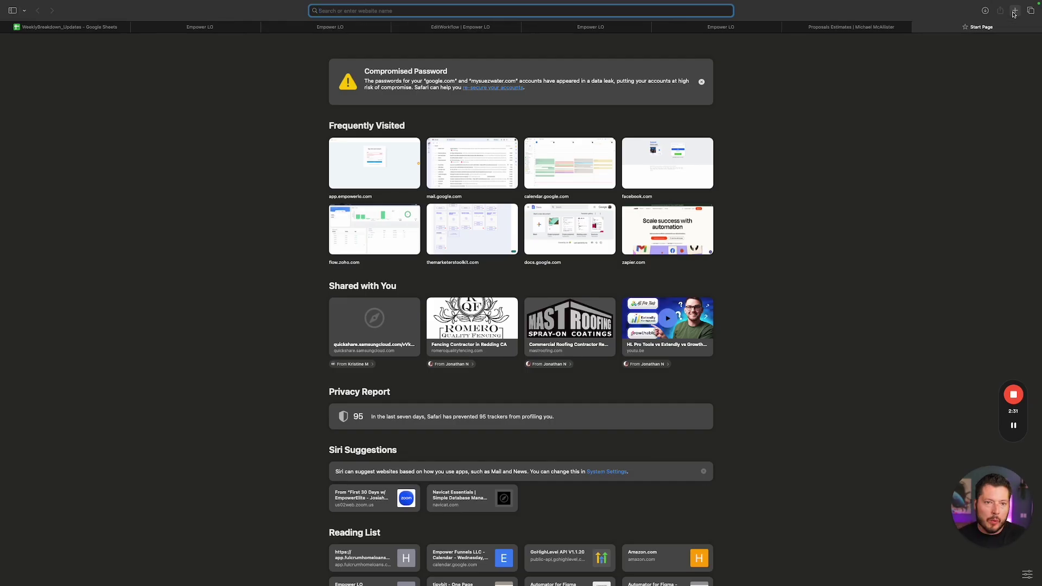
Load empowerlo.com and bring the footer's newsletter email signup into view
text(empowerlo.com)
key(Return)
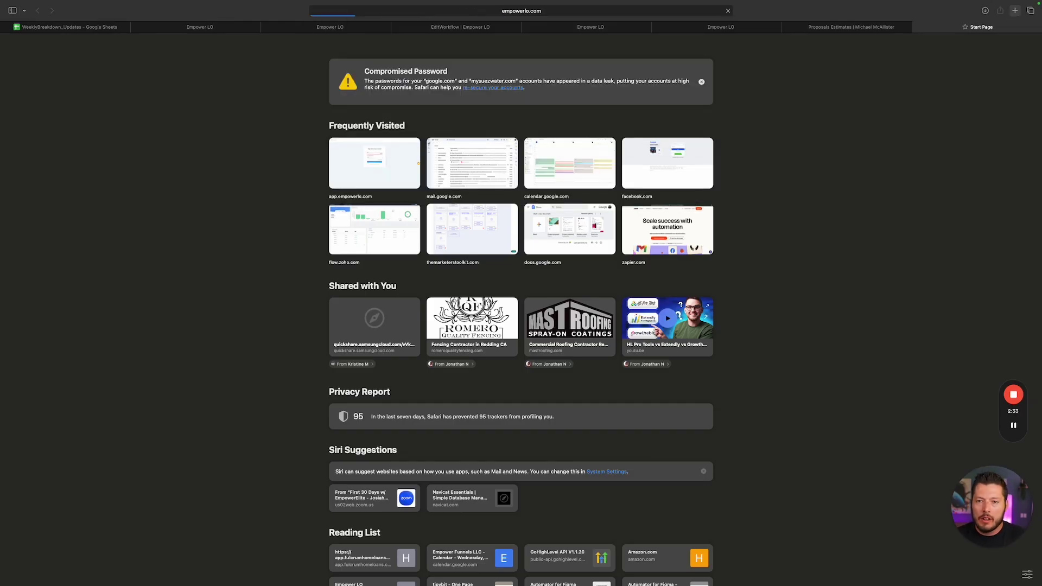
scroll(740, 284, down, 15)
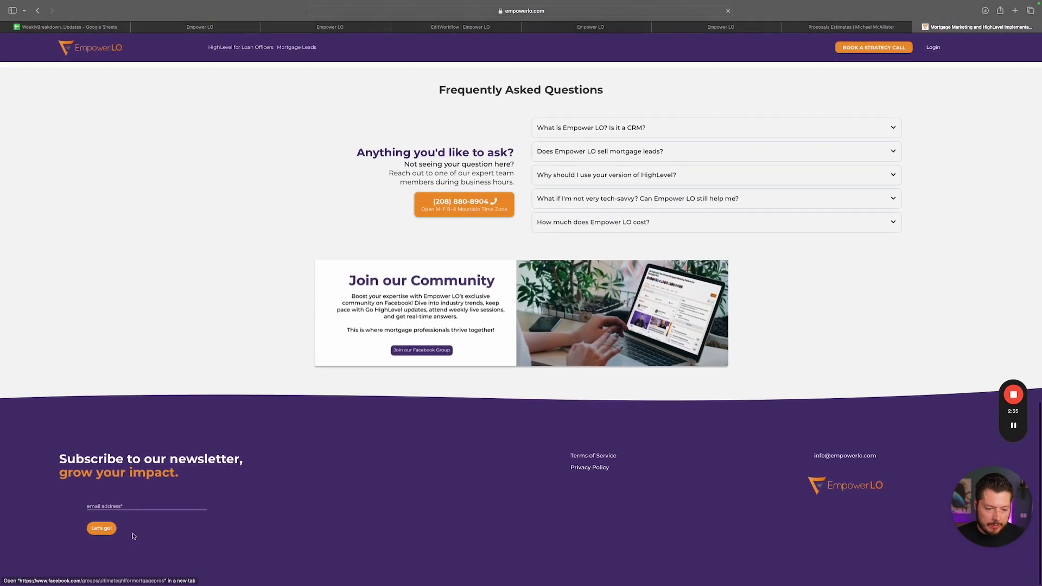
click(95, 505)
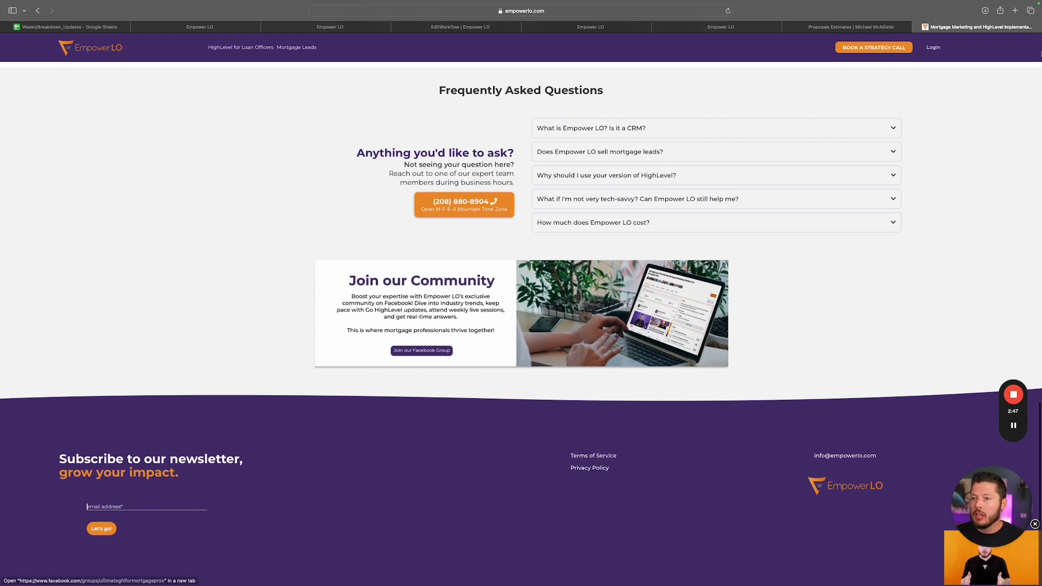
Cycle through the Documents, social post, Conversation AI and workflow tabs back to the website
click(833, 26)
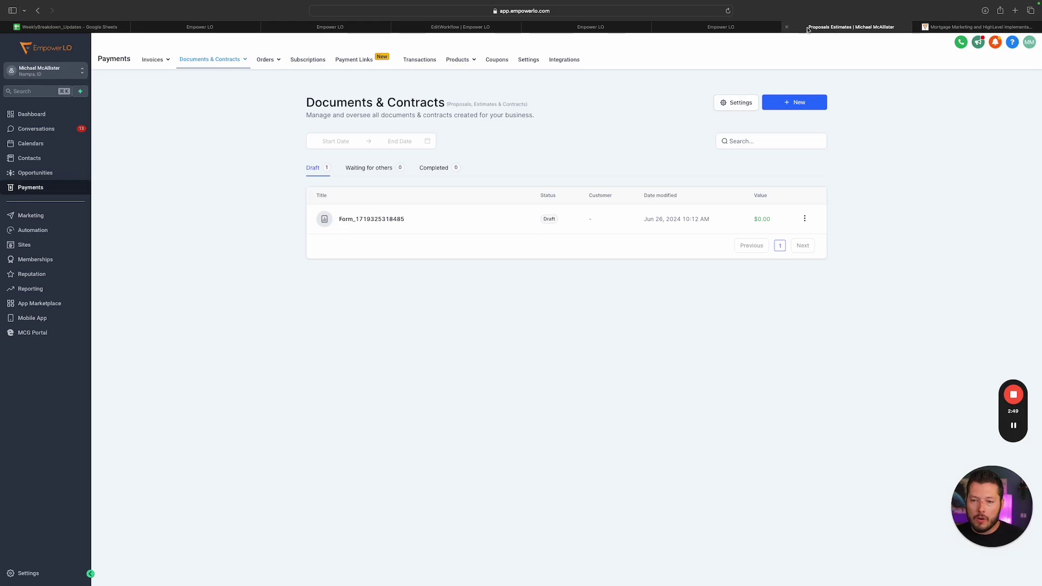
click(721, 27)
click(590, 26)
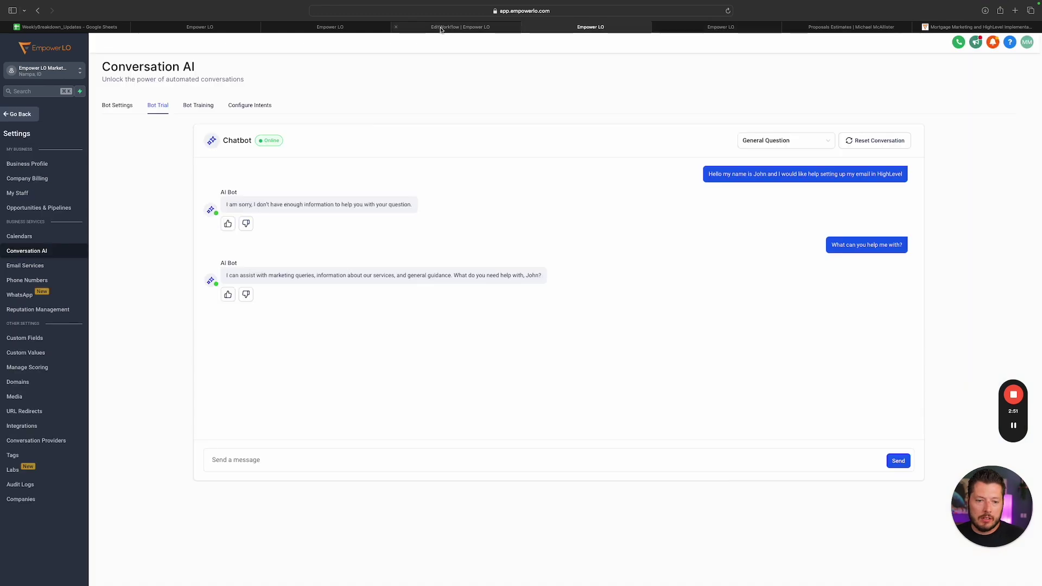
click(441, 26)
click(978, 27)
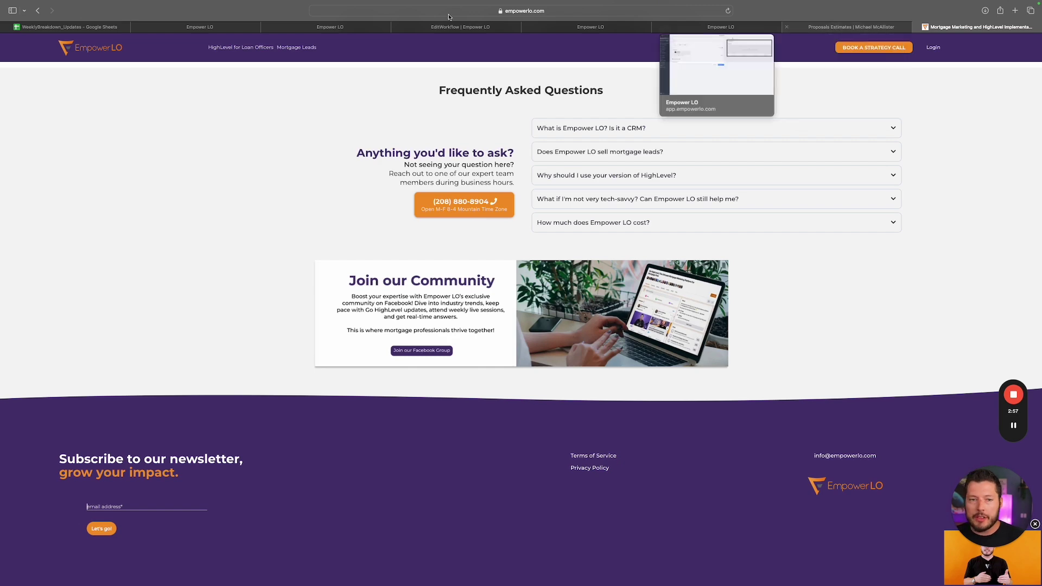
Switch Form 46 to the single-line form layout
click(305, 26)
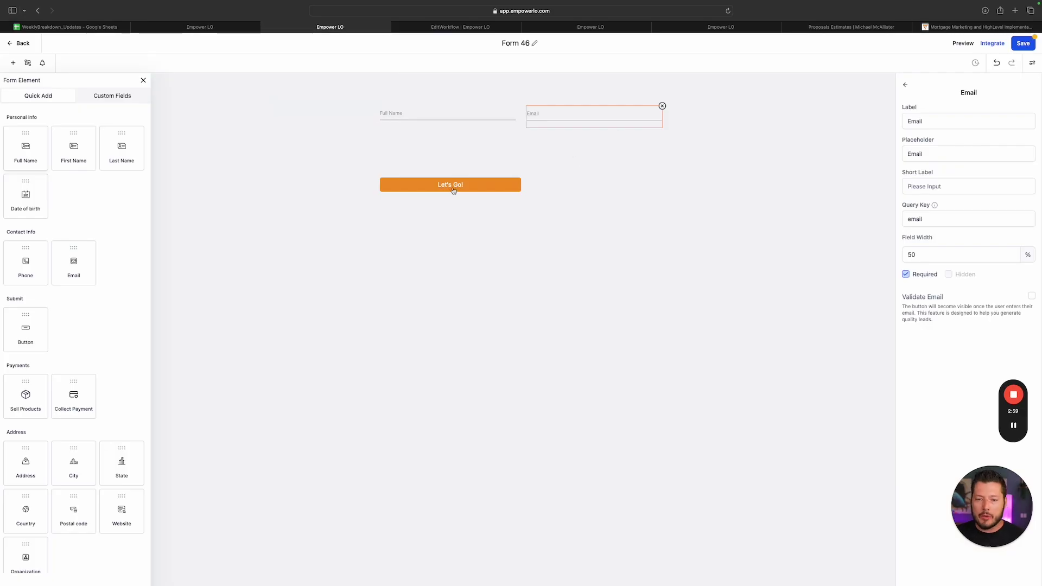
click(906, 85)
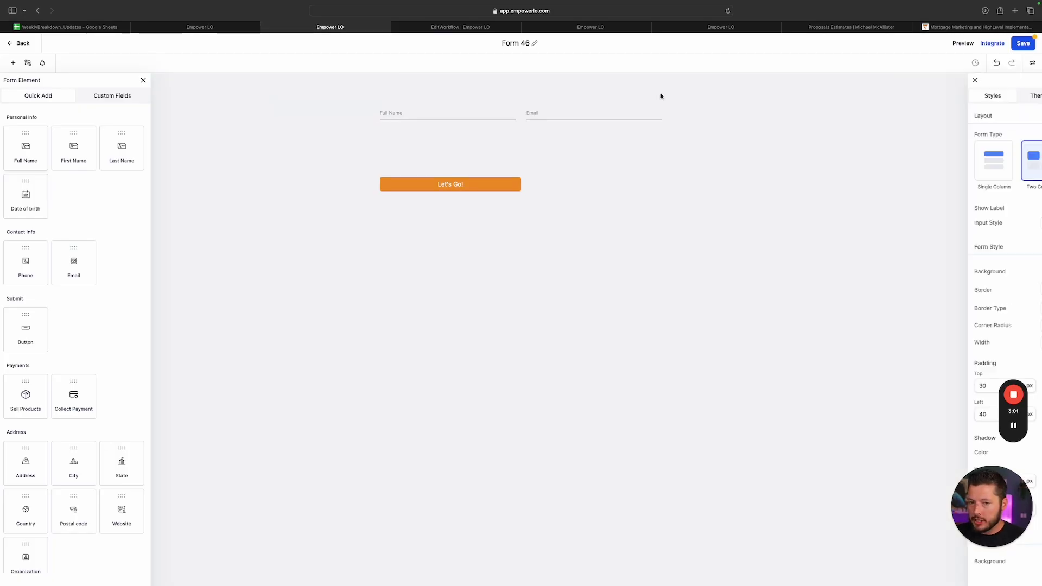
click(1012, 163)
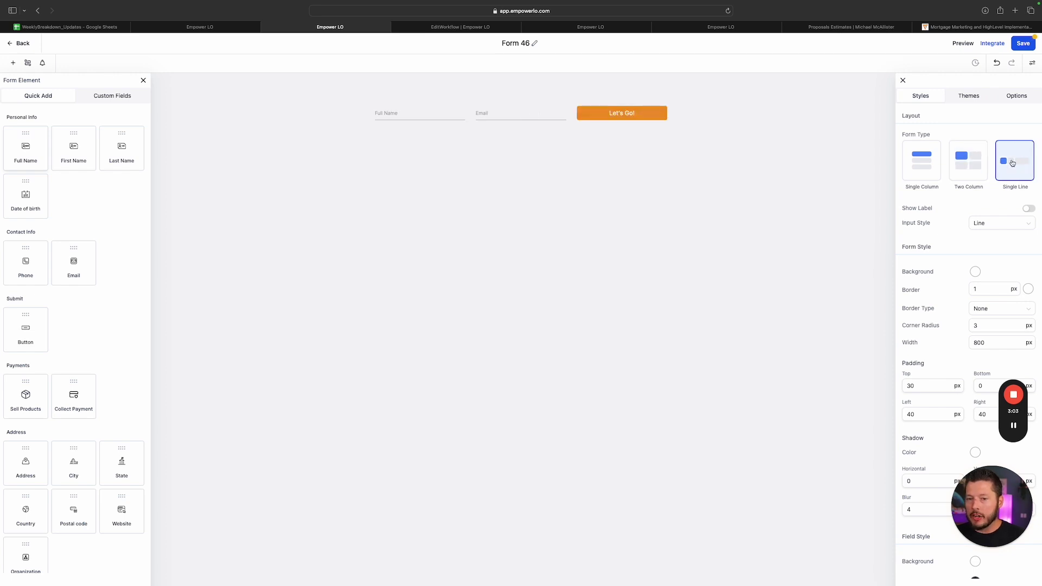
Set the Let's Go! button's field width to 20%
click(658, 123)
scroll(964, 375, down, 2)
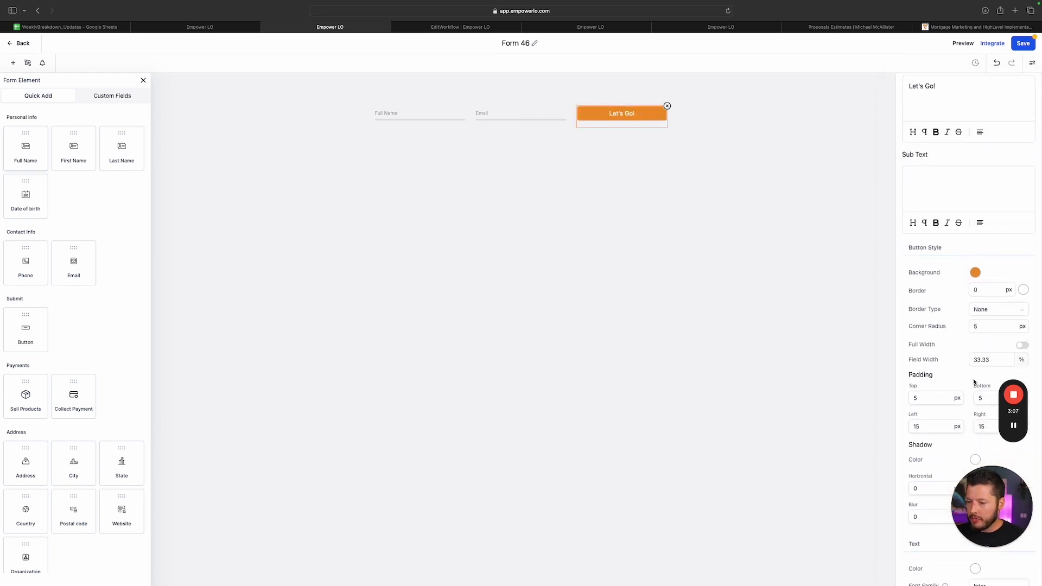
double_click(993, 347)
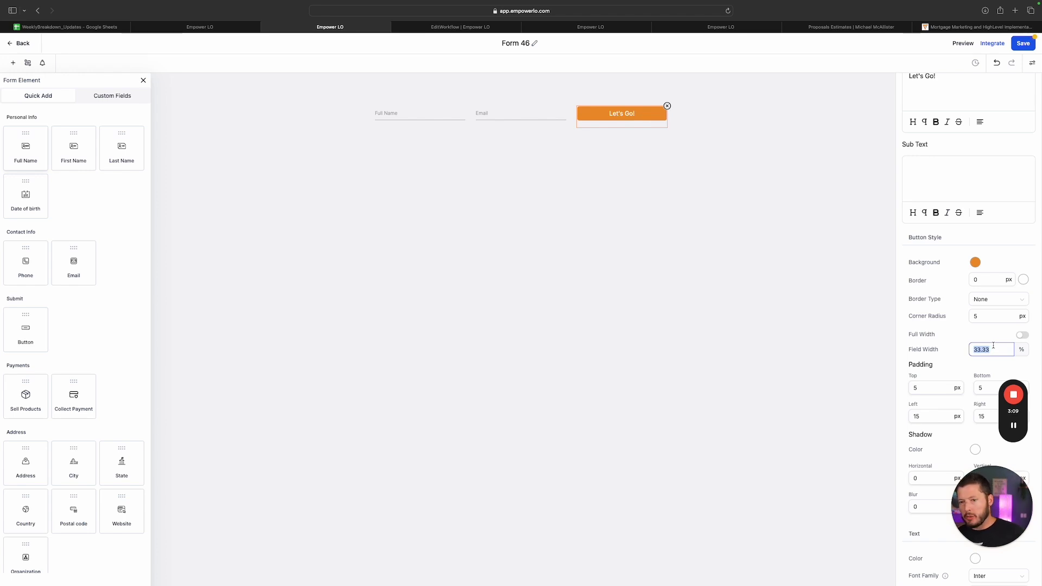
text(20)
click(702, 350)
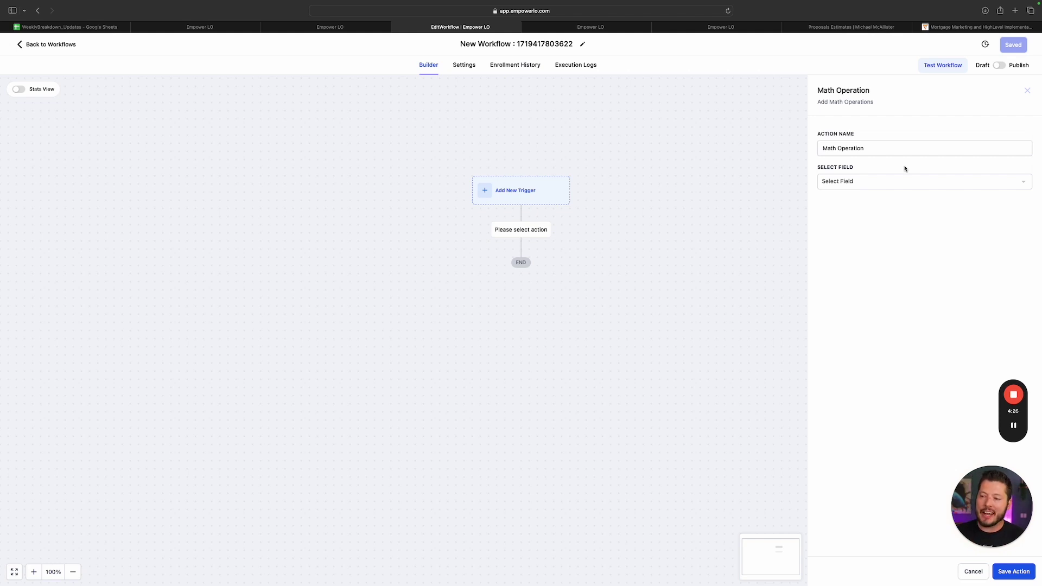
Open and close the Math Operation's Select Field list without choosing a field
click(871, 188)
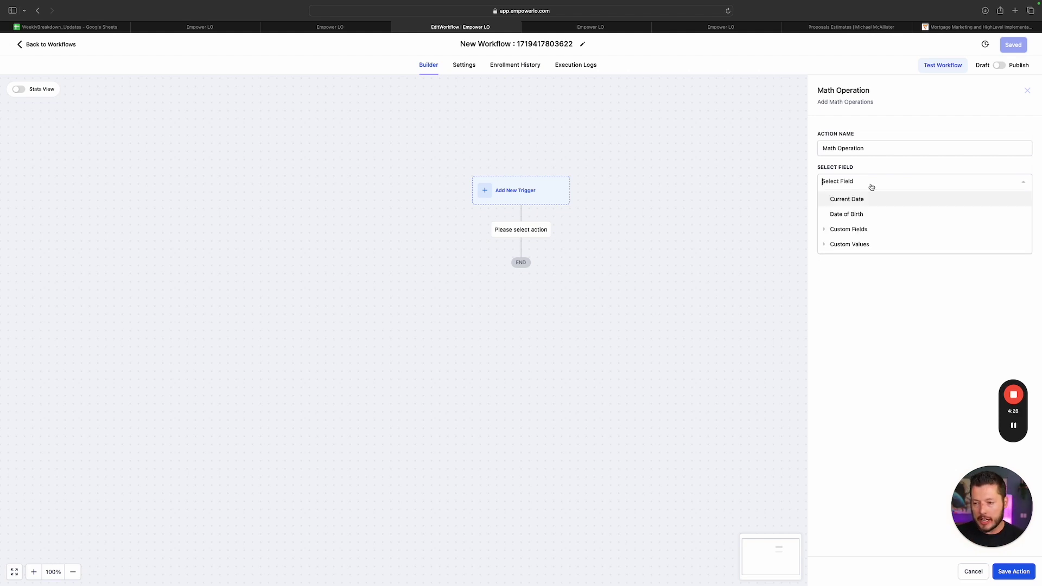
click(847, 147)
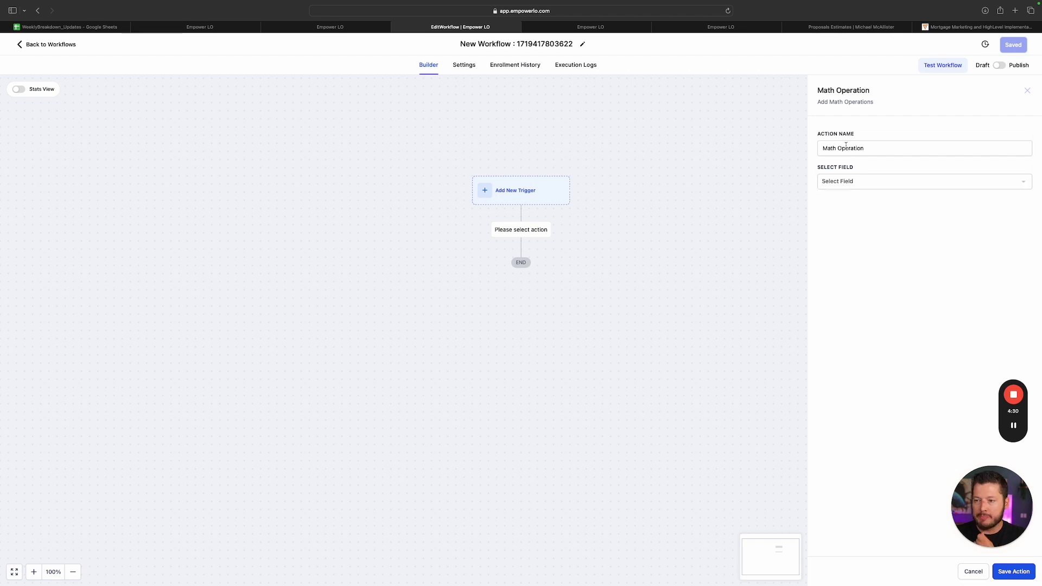
Add a new Math Operation action to the workflow by searching 'math'
click(1028, 90)
click(522, 231)
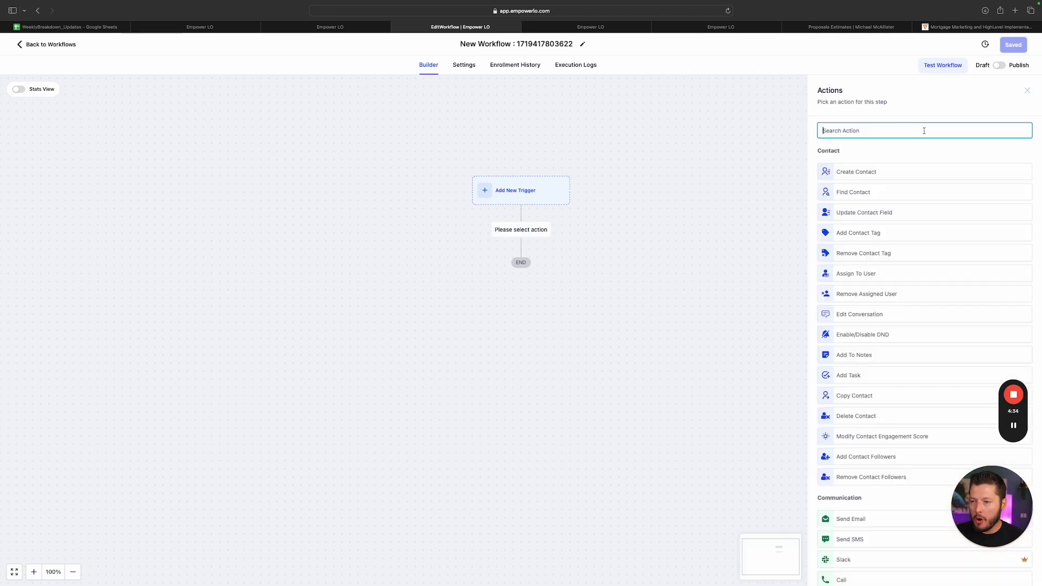
text(math)
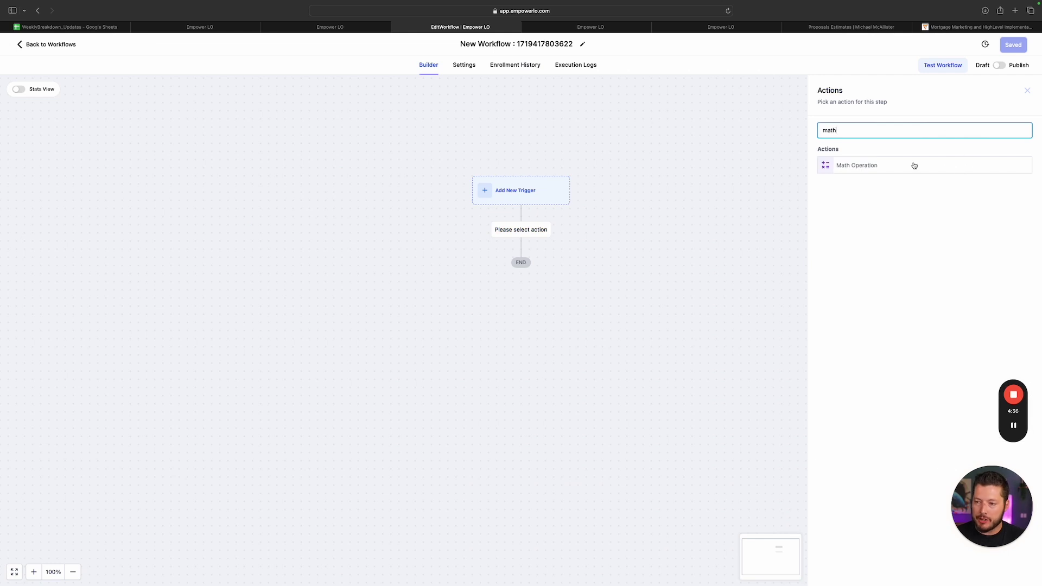
click(912, 165)
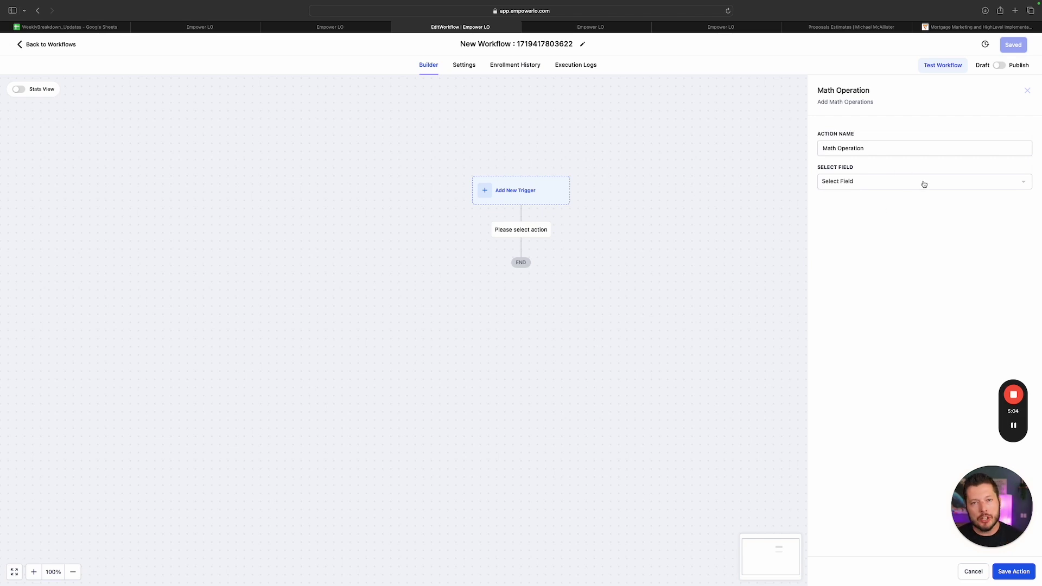
Make the Math Operation add 1 to the Loans Funded this Month custom value
click(876, 182)
click(861, 244)
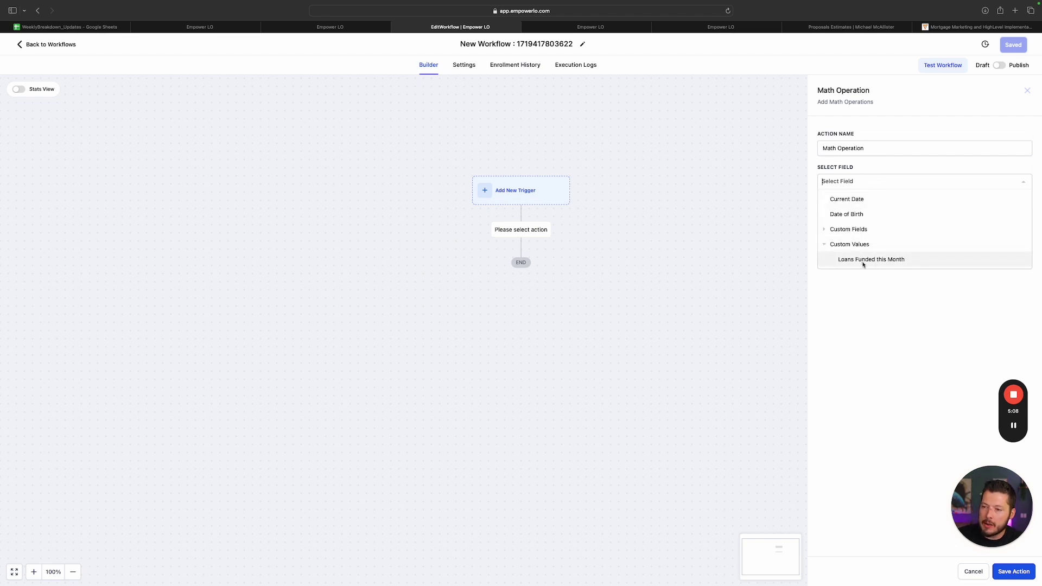
click(863, 261)
click(915, 228)
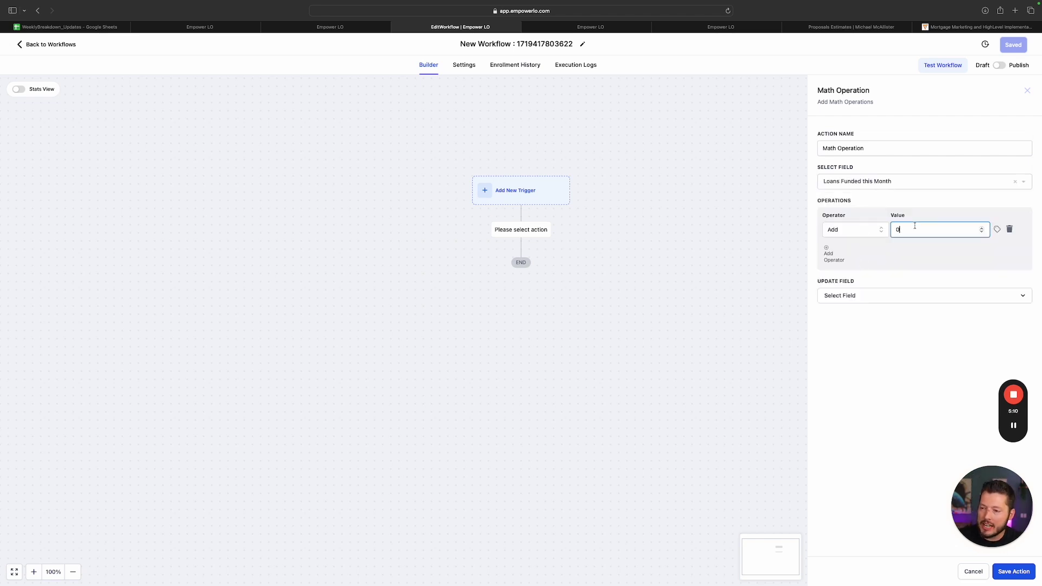
text(1)
click(917, 344)
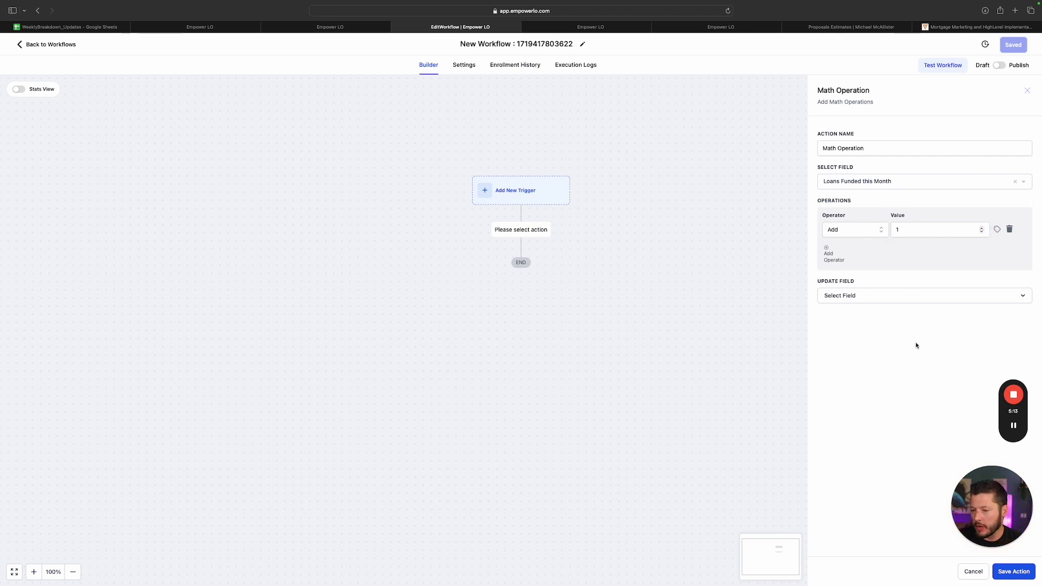
click(906, 297)
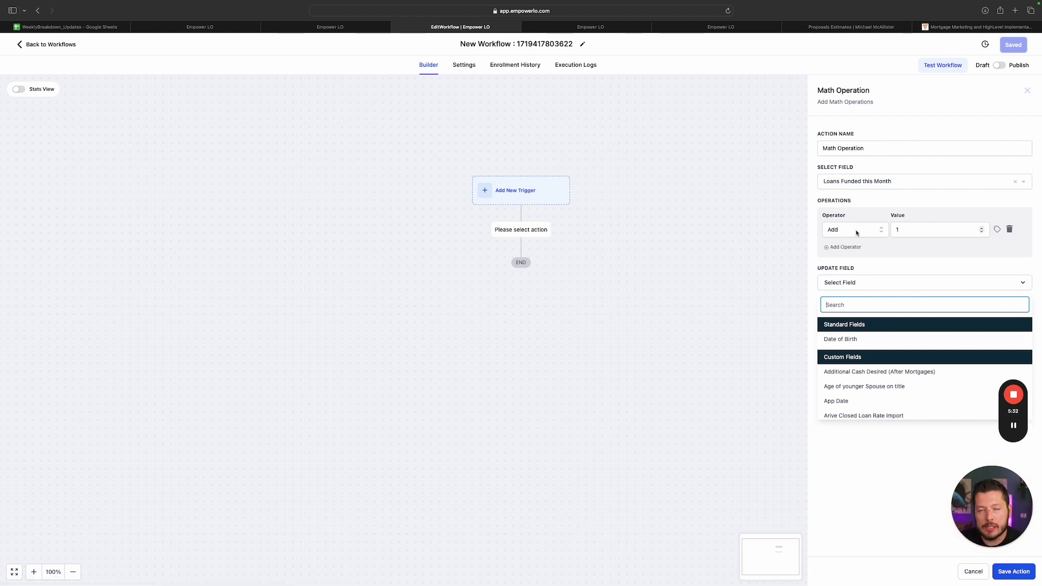
Choose Re-Ignite Attempts as the update field and save the Math Operation action
scroll(891, 344, down, 10)
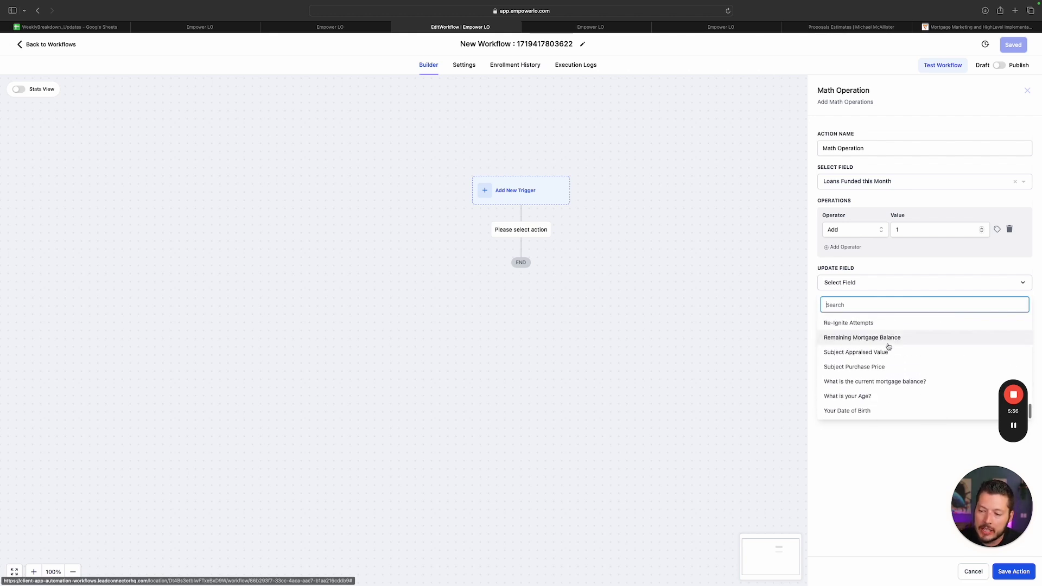
scroll(888, 346, up, 5)
scroll(869, 352, down, 3)
scroll(862, 359, up, 10)
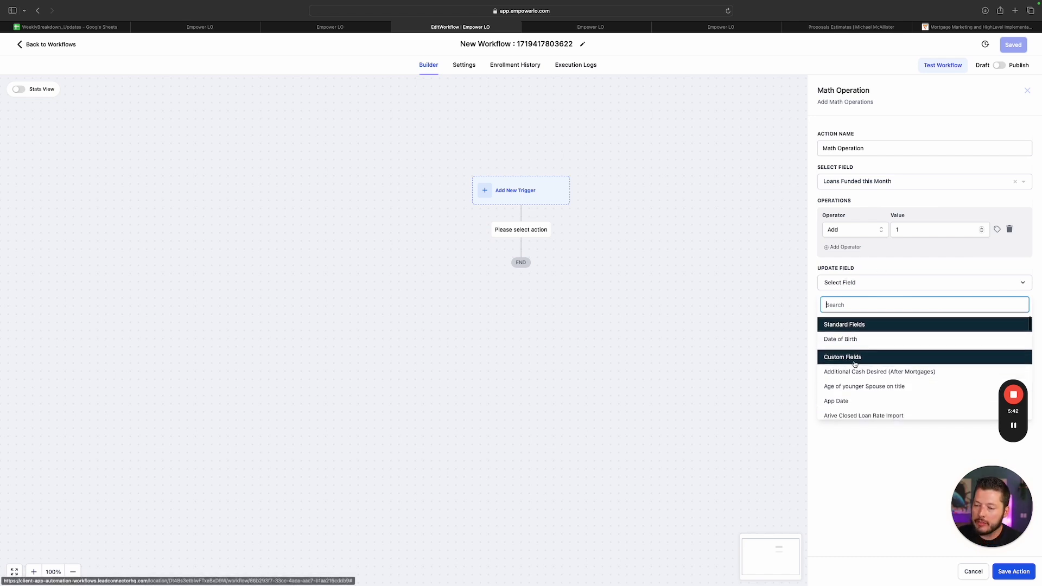
scroll(852, 338, down, 10)
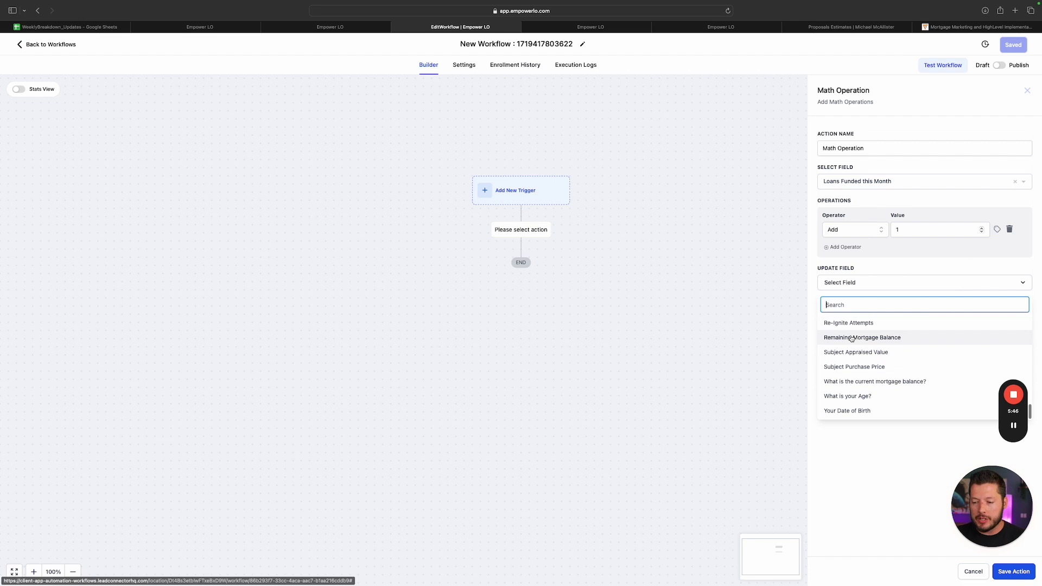
scroll(848, 344, up, 1)
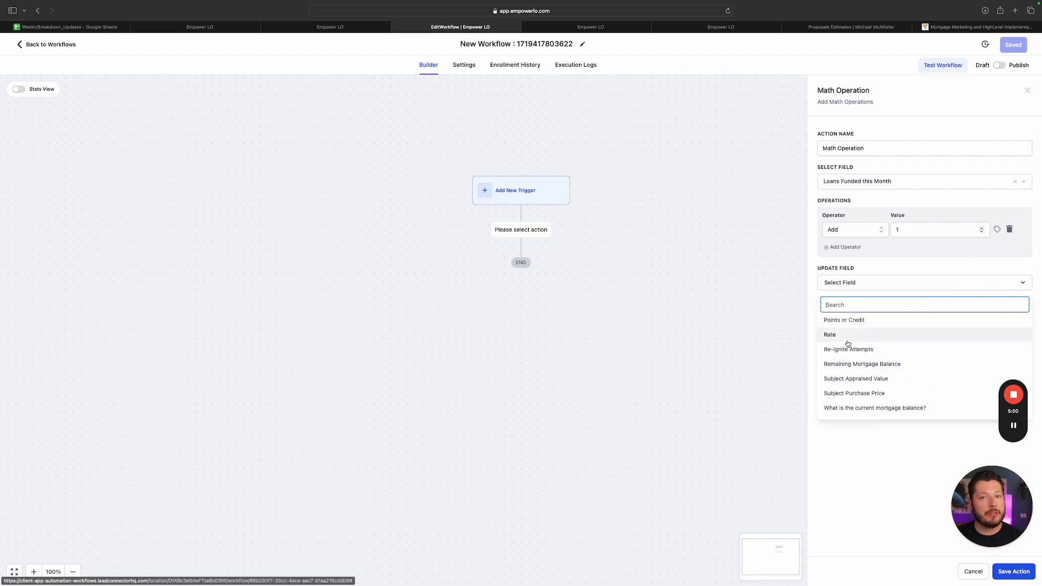
scroll(851, 342, up, 1)
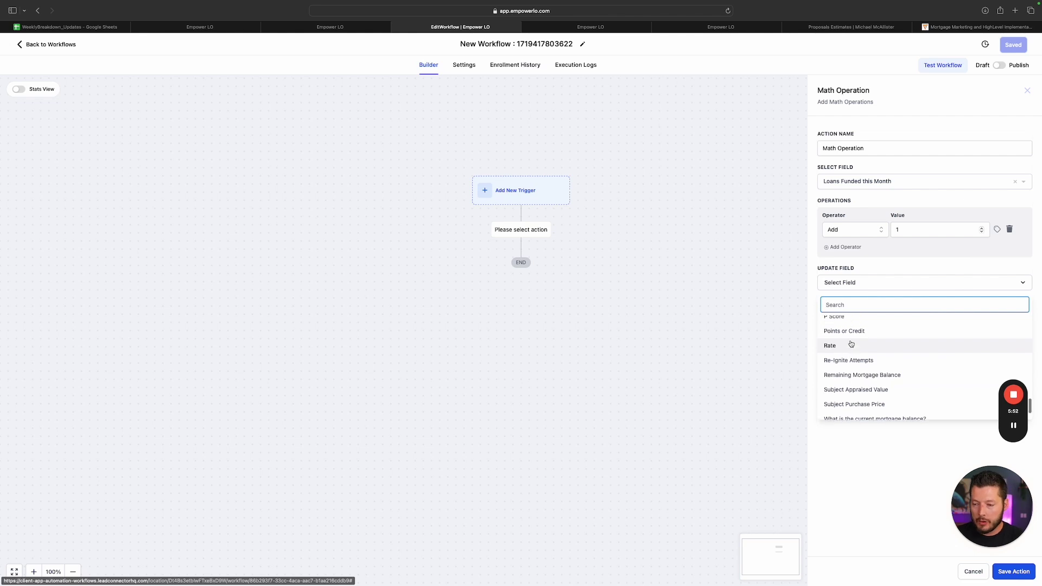
scroll(862, 321, up, 2)
scroll(891, 361, down, 3)
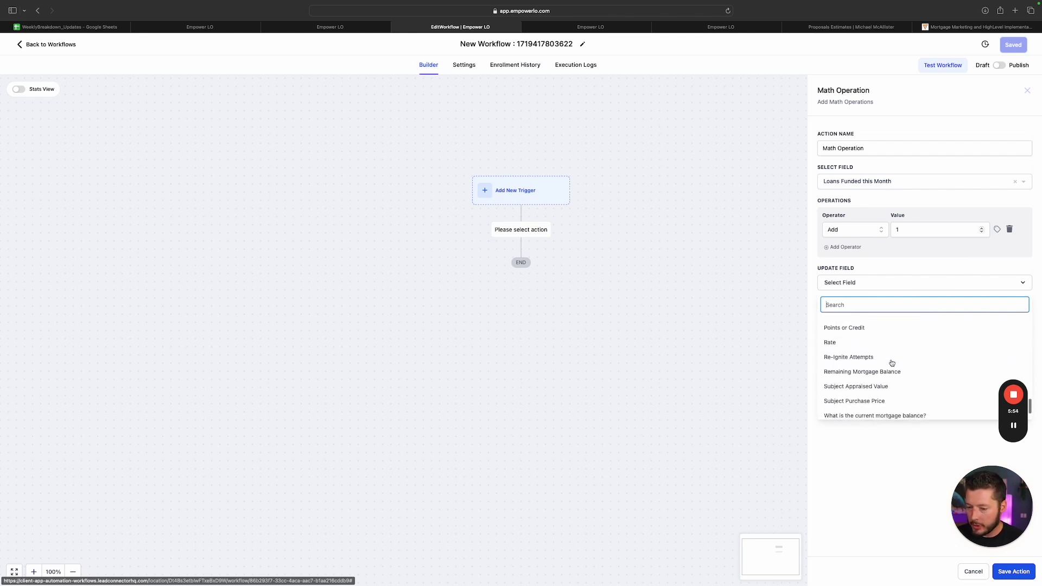
click(862, 358)
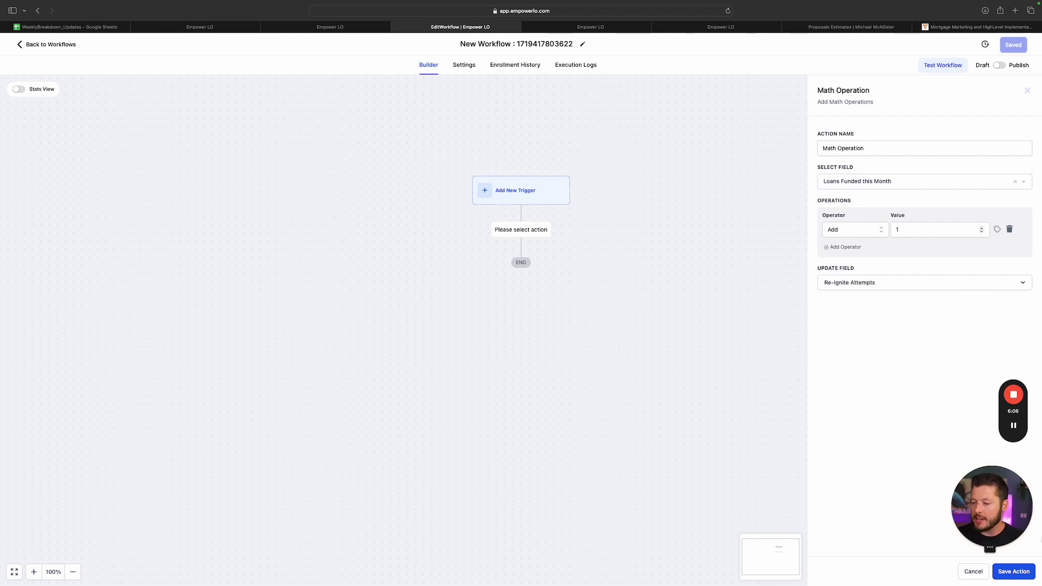
click(1013, 572)
Add an Update Custom Value action targeting Loans Funded this Month
click(521, 299)
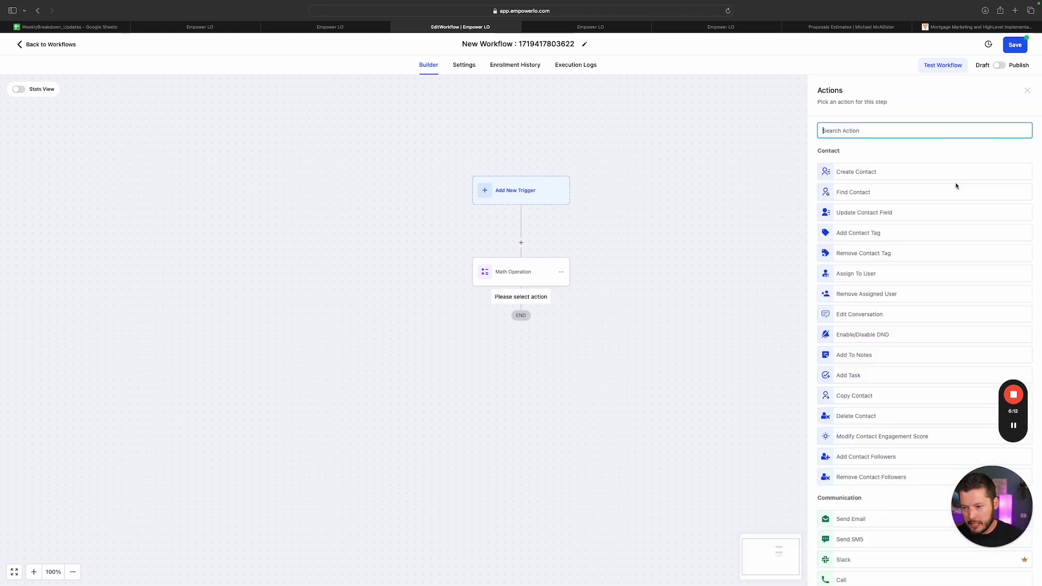
text(custom)
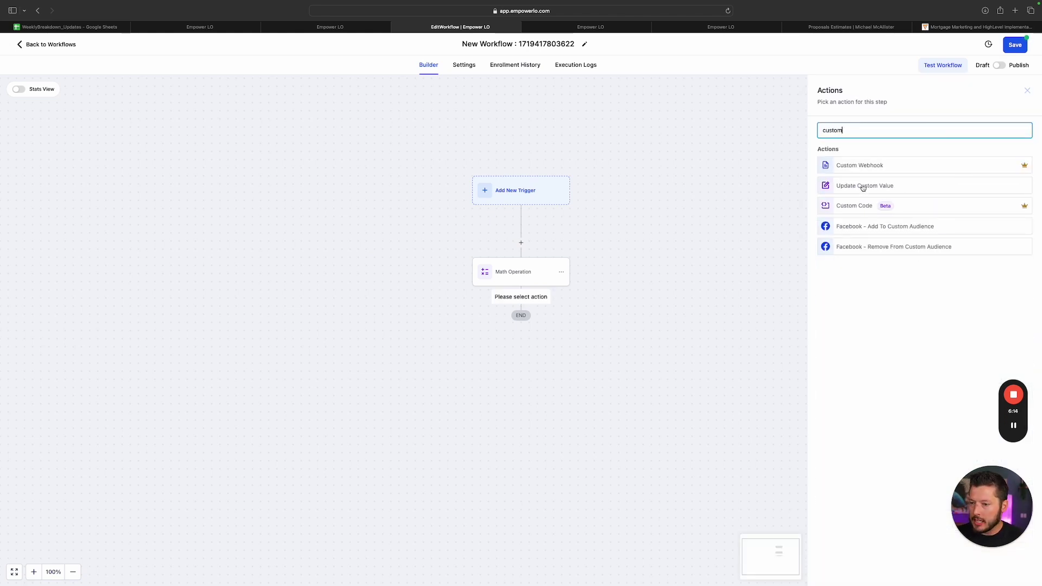
click(863, 186)
click(858, 181)
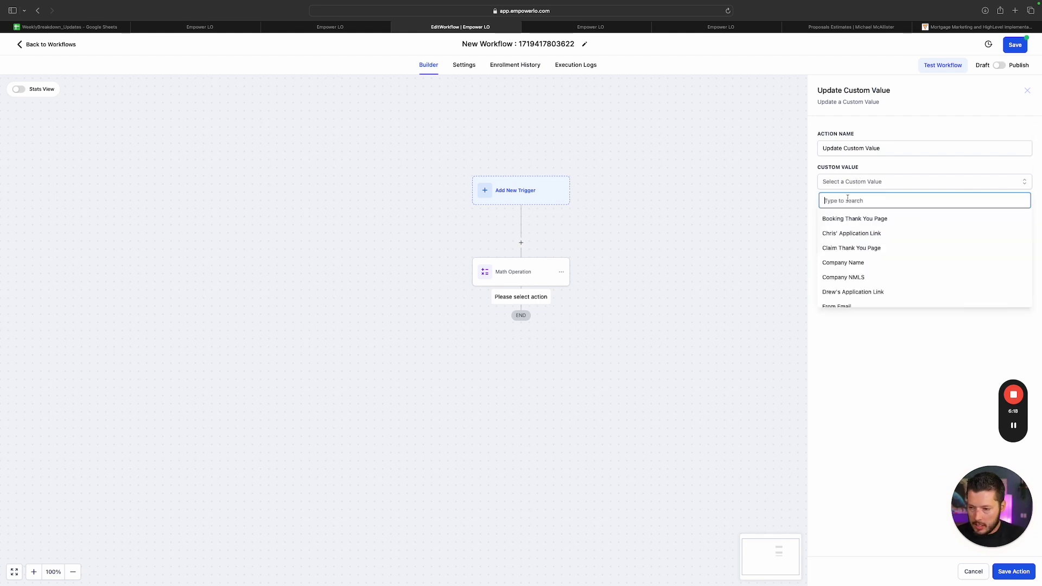
text(loan)
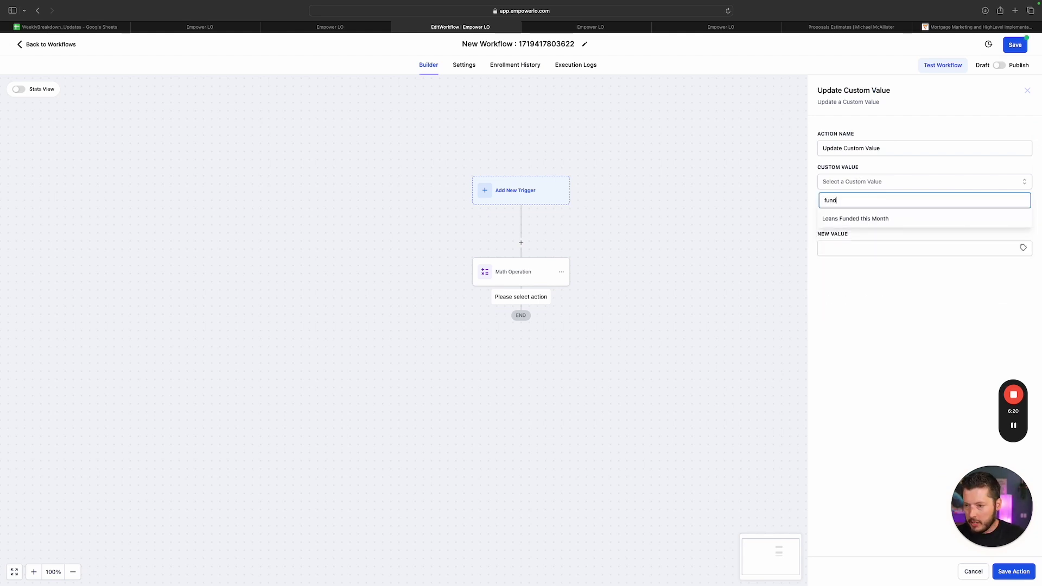
click(842, 224)
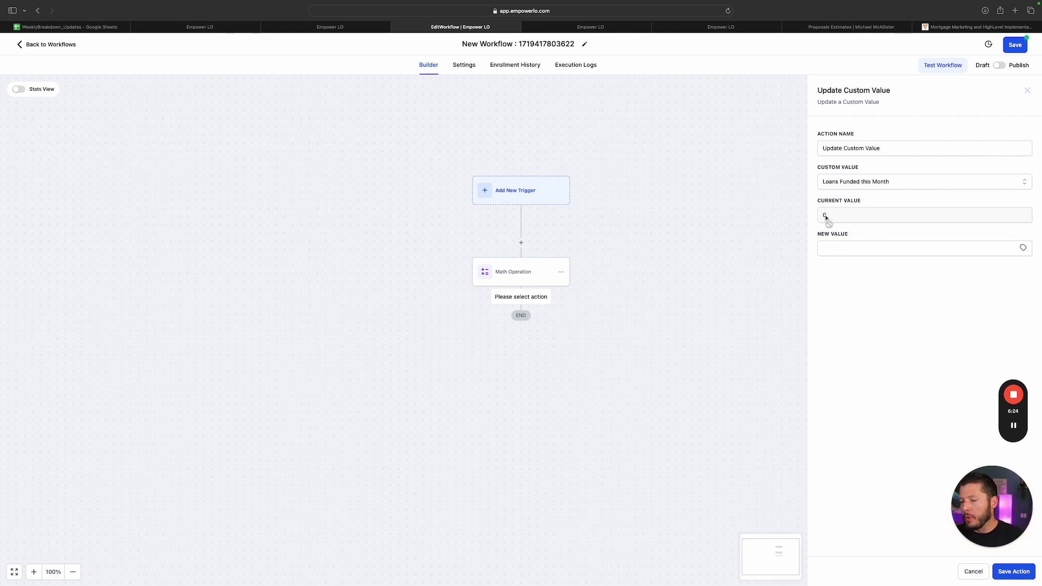
Insert the contact's Re-Ignite Attempts field as the new value and save the action
click(873, 248)
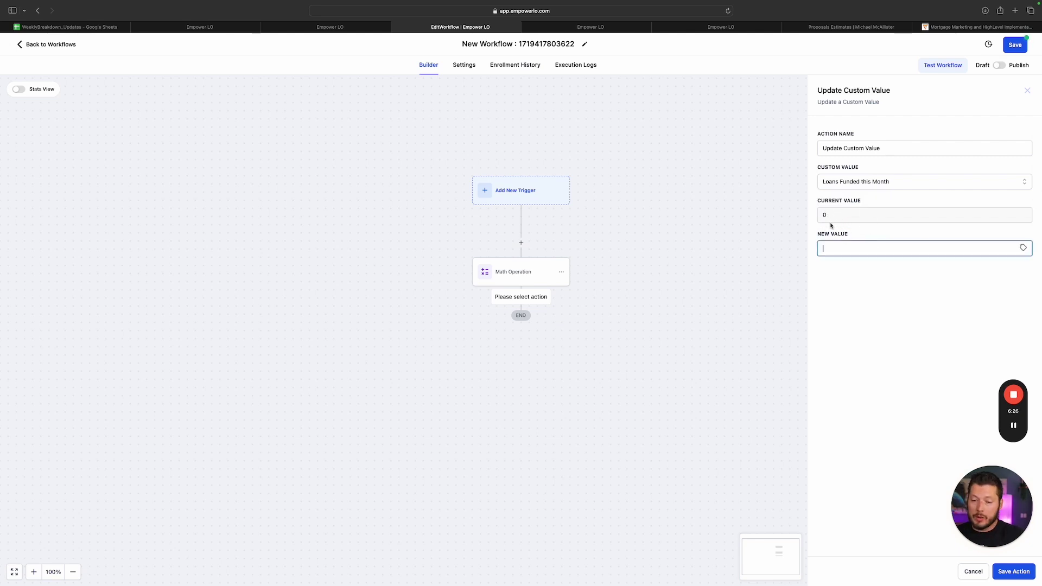
click(1024, 248)
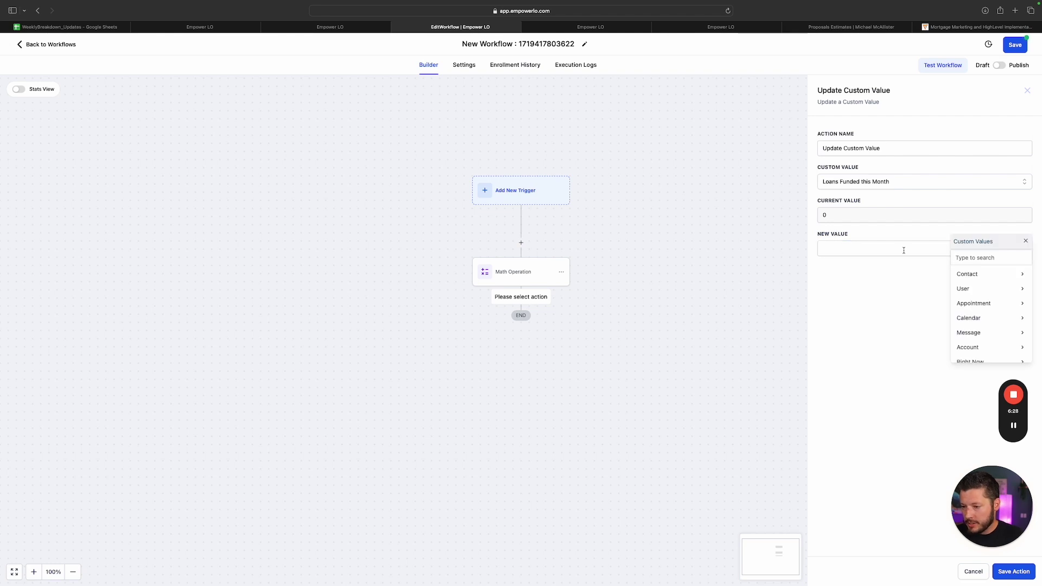
click(988, 274)
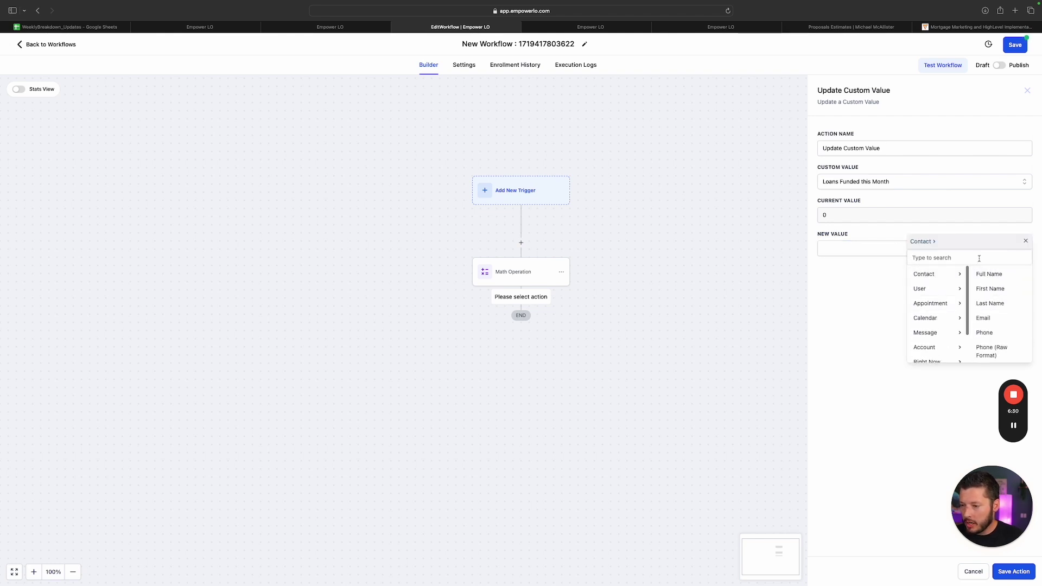
text(re)
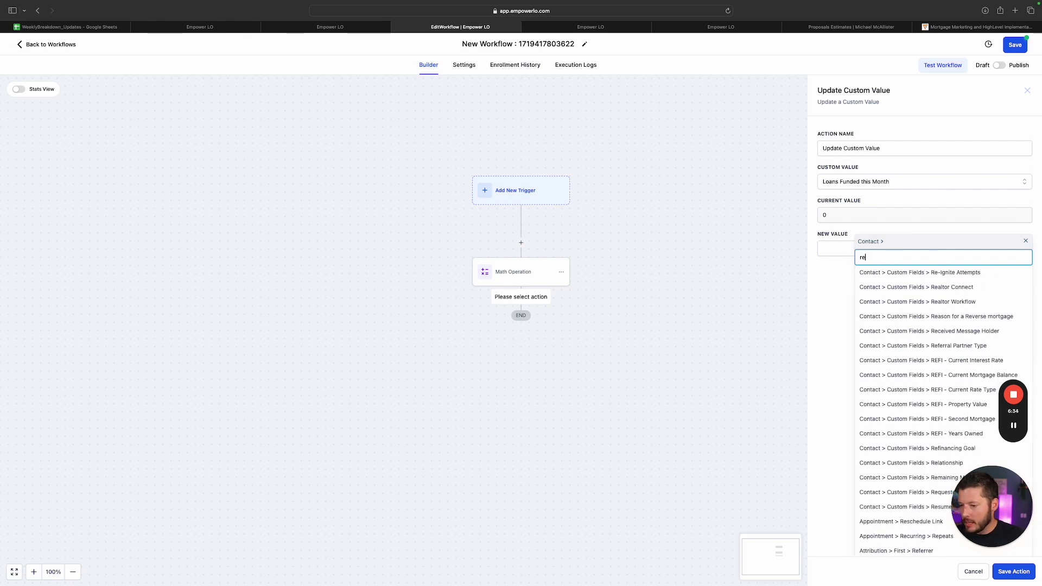
click(923, 273)
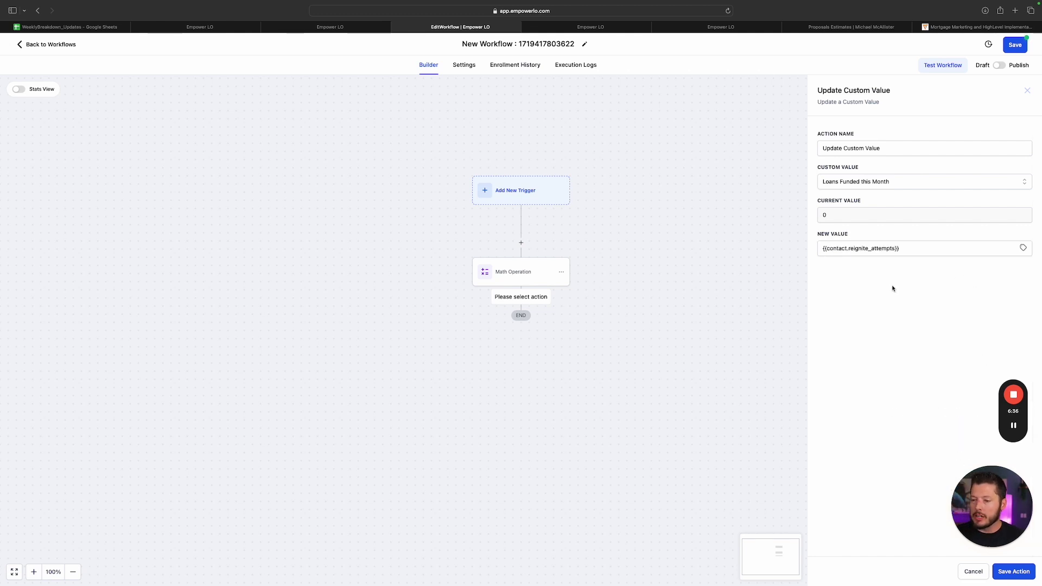
click(1013, 572)
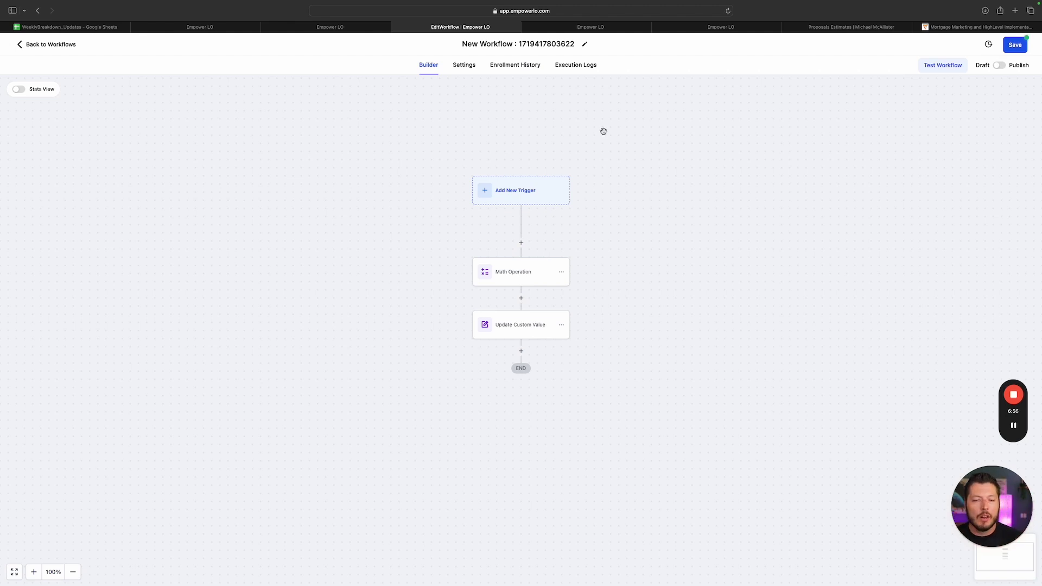
Scroll through the Conversation AI Bot Trial chat to review the test conversation
scroll(739, 230, down, 1)
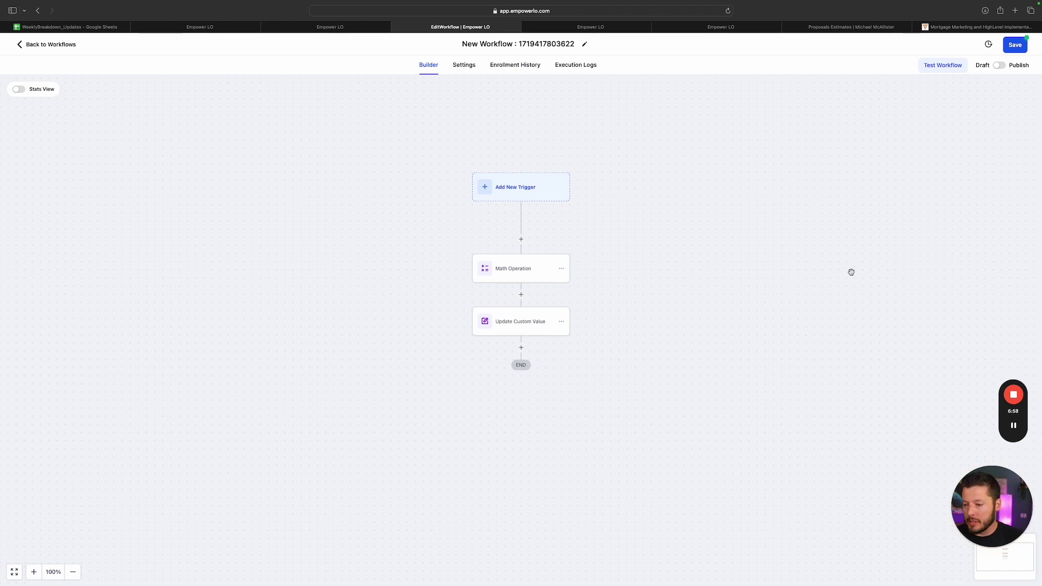
scroll(708, 319, up, 5)
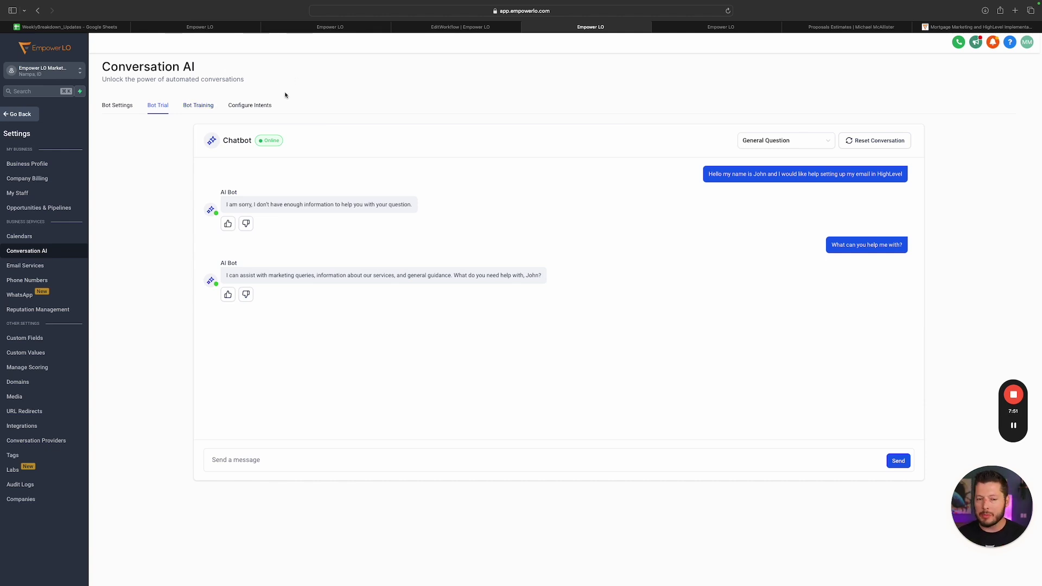
Review the uploaded Bot Training links, then highlight the first user message in Bot Trial
click(205, 108)
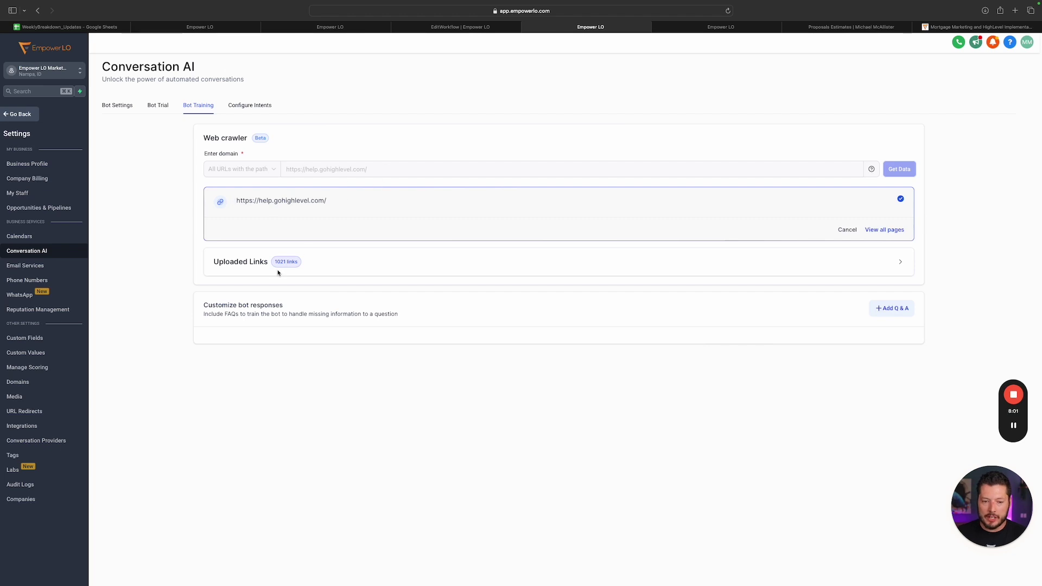
drag(276, 263, 302, 264)
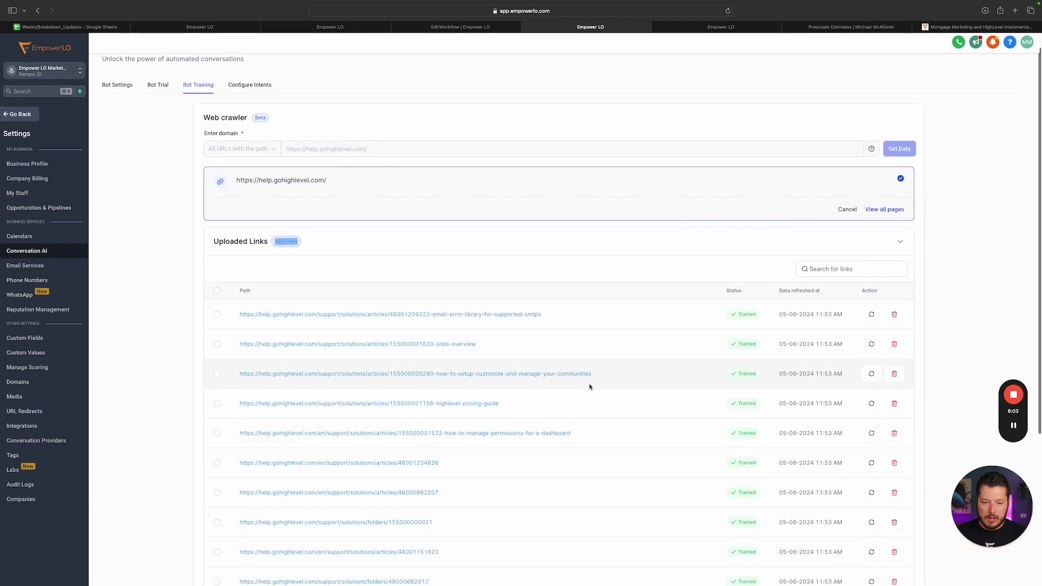
click(158, 106)
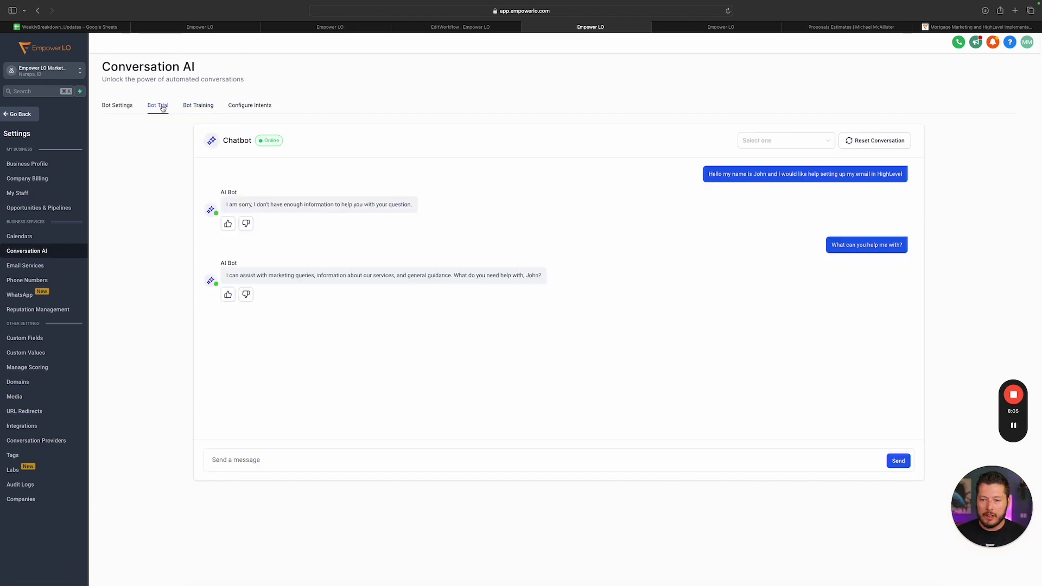
drag(709, 174, 902, 175)
click(902, 175)
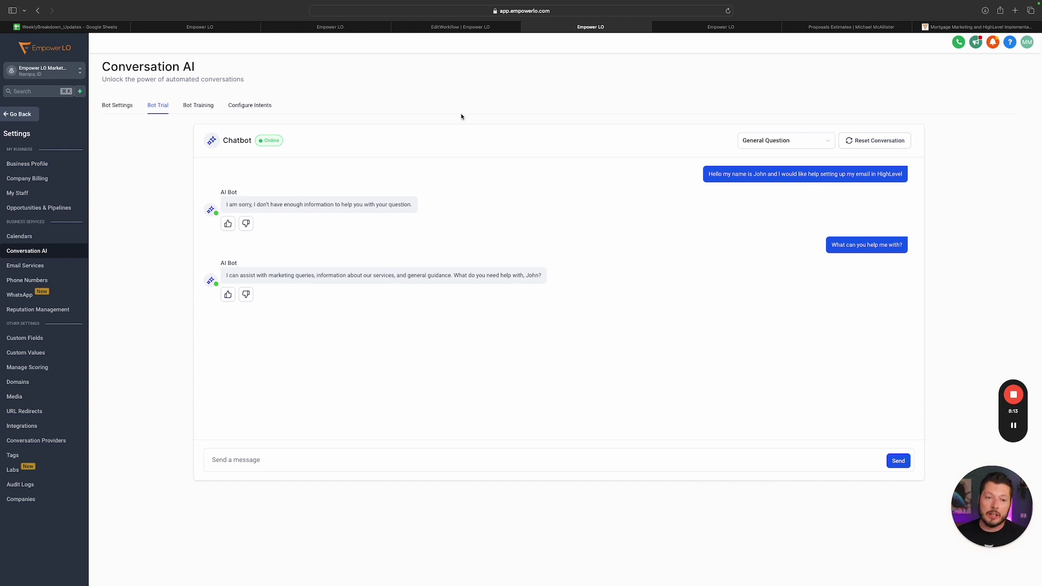
Revisit Bot Training, then highlight the bot's first and second replies in the trial chat
click(190, 107)
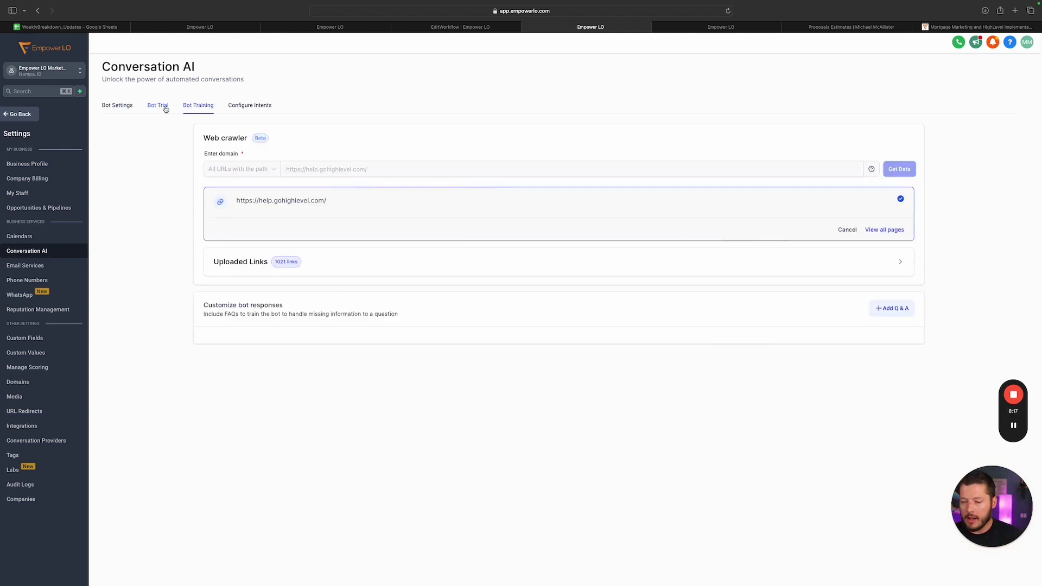
click(164, 108)
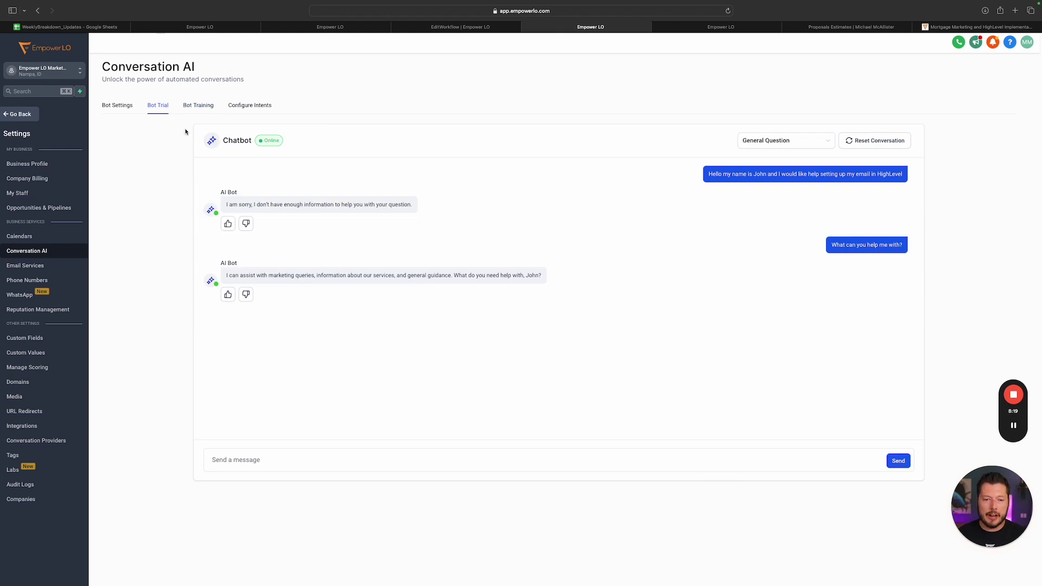
drag(230, 205, 413, 206)
click(856, 242)
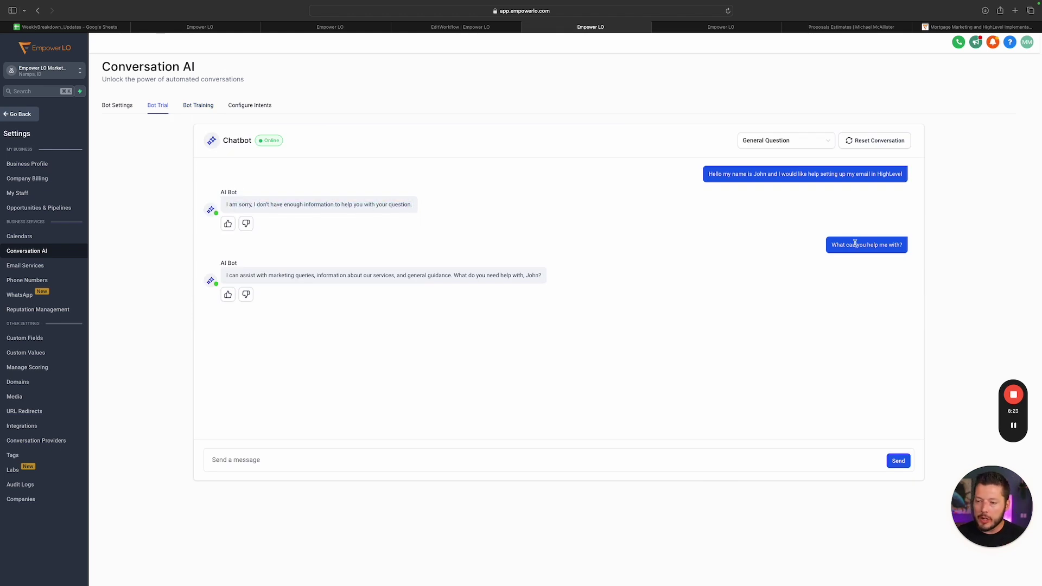
drag(226, 275, 472, 276)
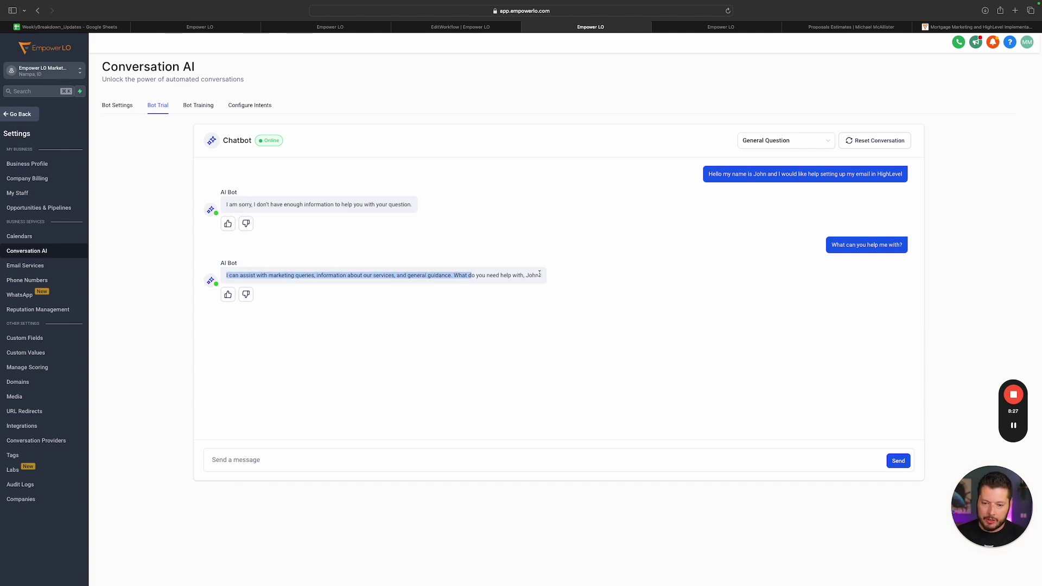
Check the Configure Intents tab, then highlight trial replies and select the first user message
click(249, 105)
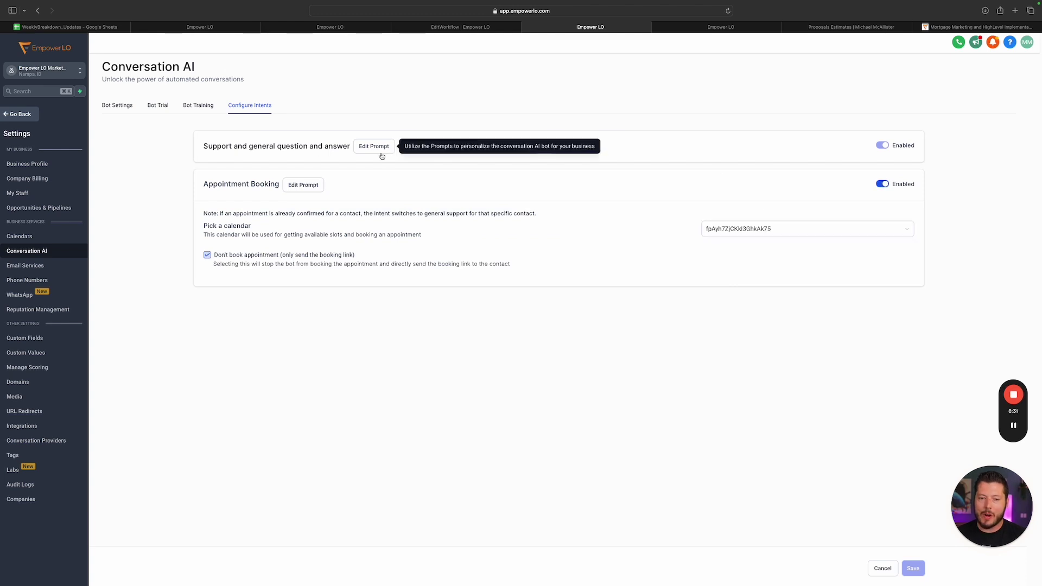
click(163, 106)
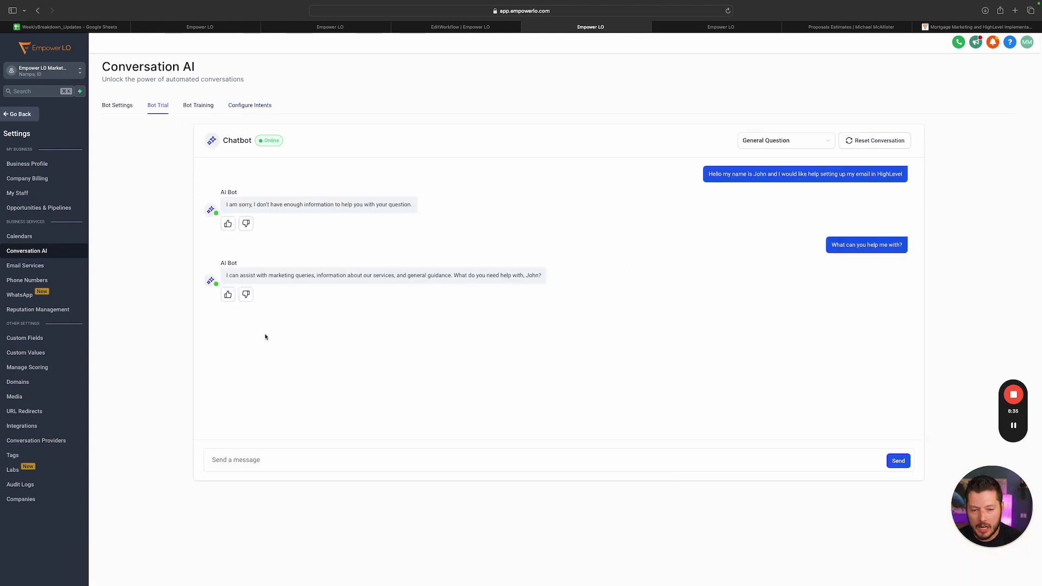
drag(452, 278, 561, 279)
click(527, 276)
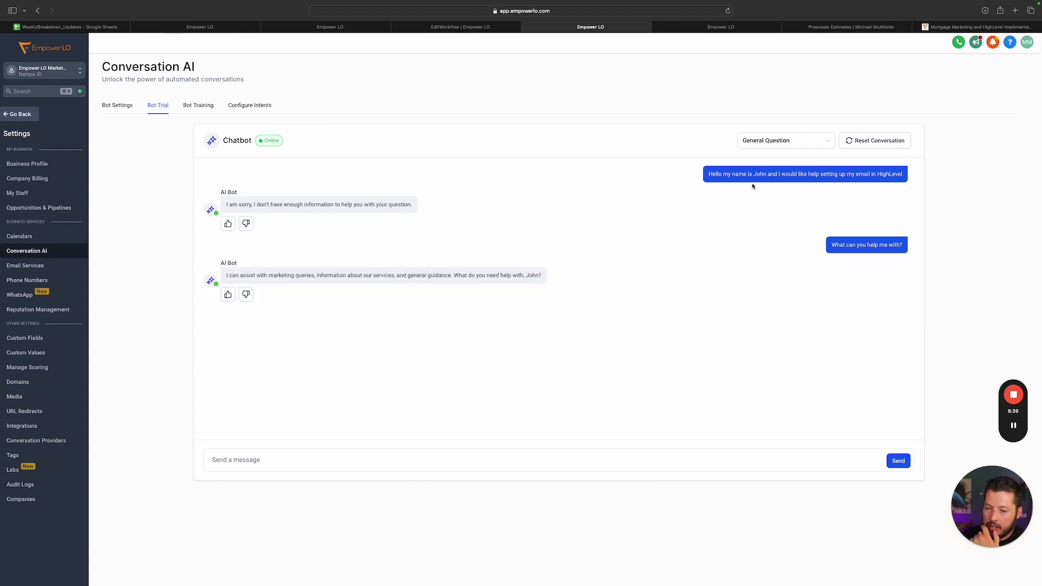
drag(708, 174, 816, 174)
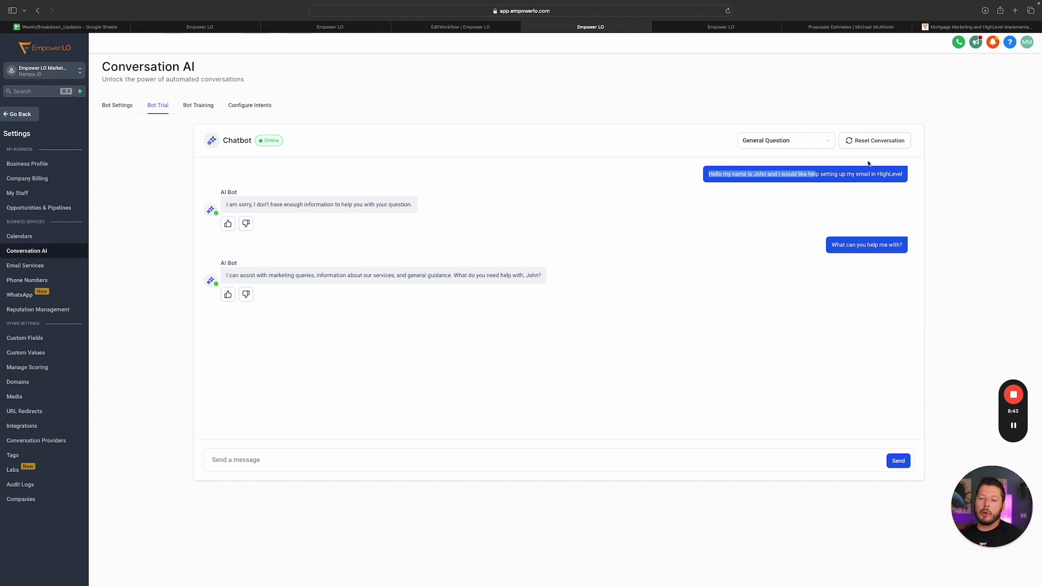
drag(526, 279, 579, 274)
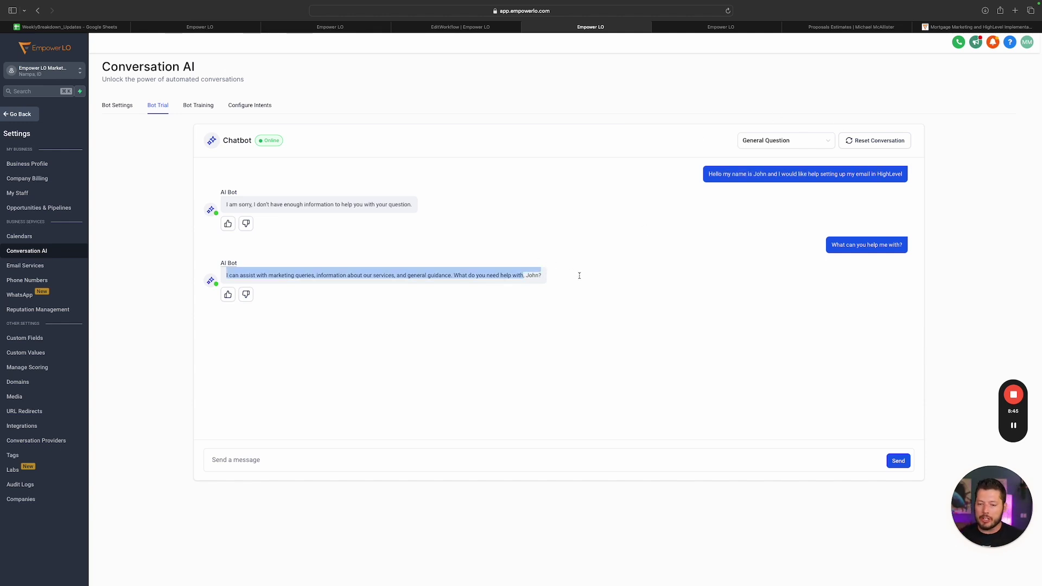
click(542, 277)
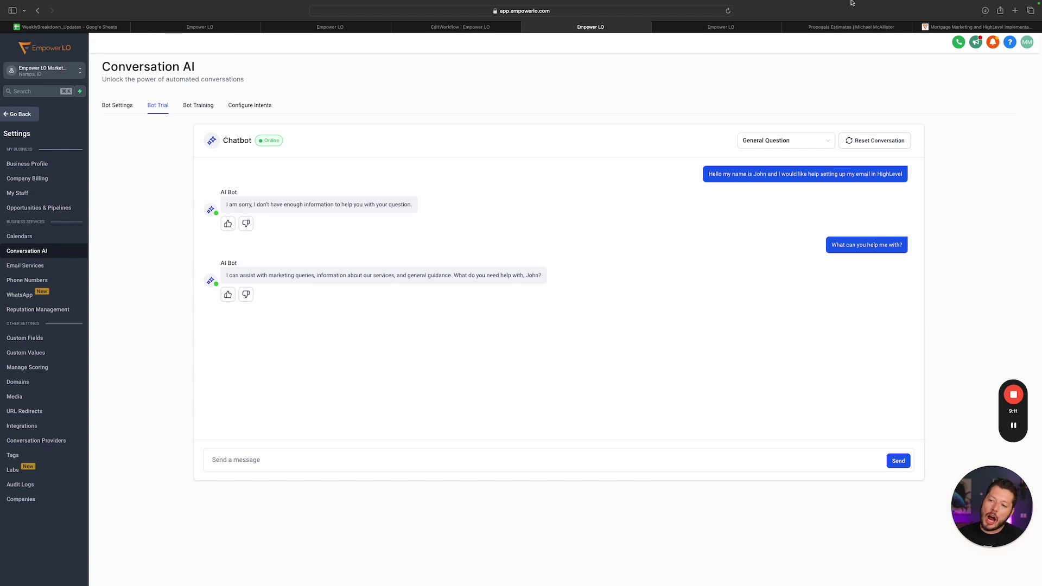
triple_click(861, 172)
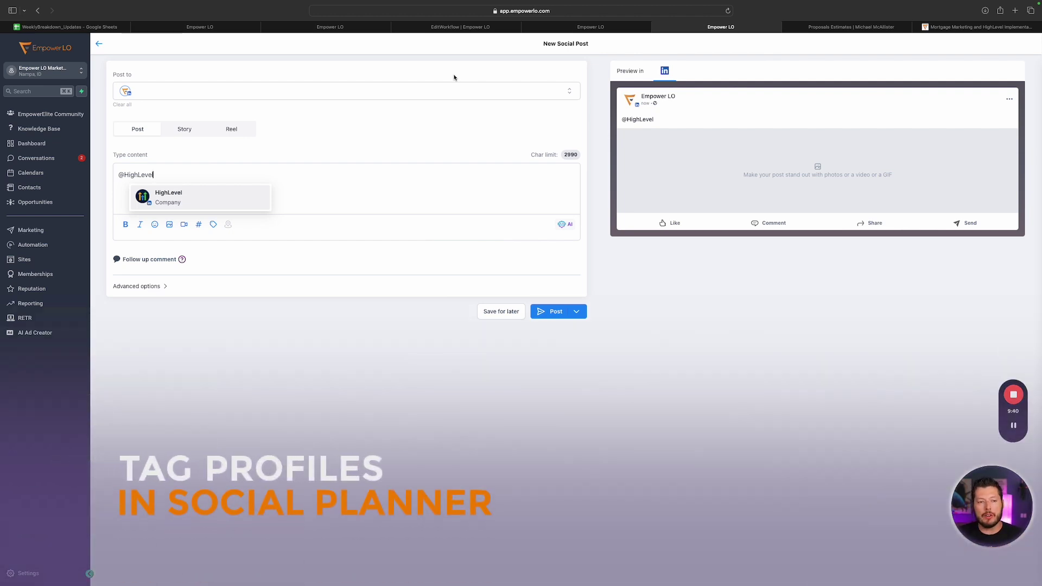
click(423, 87)
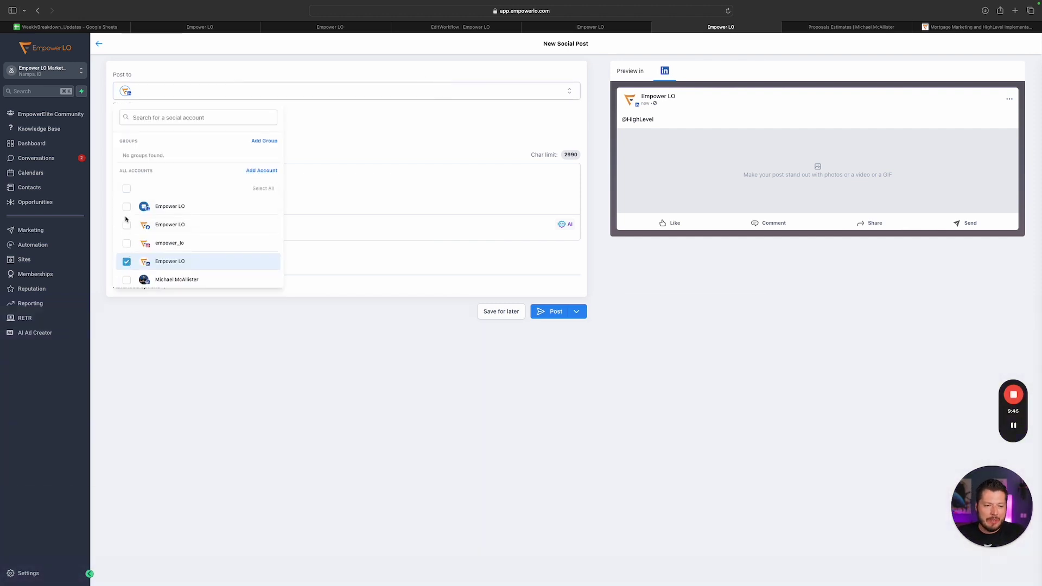
scroll(128, 225, down, 2)
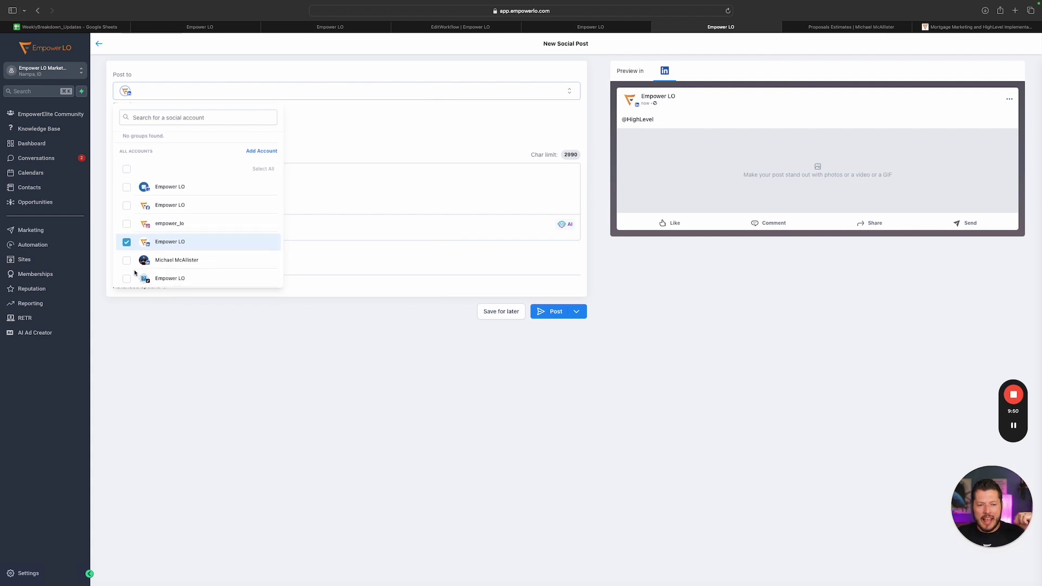
click(127, 242)
click(126, 279)
click(319, 180)
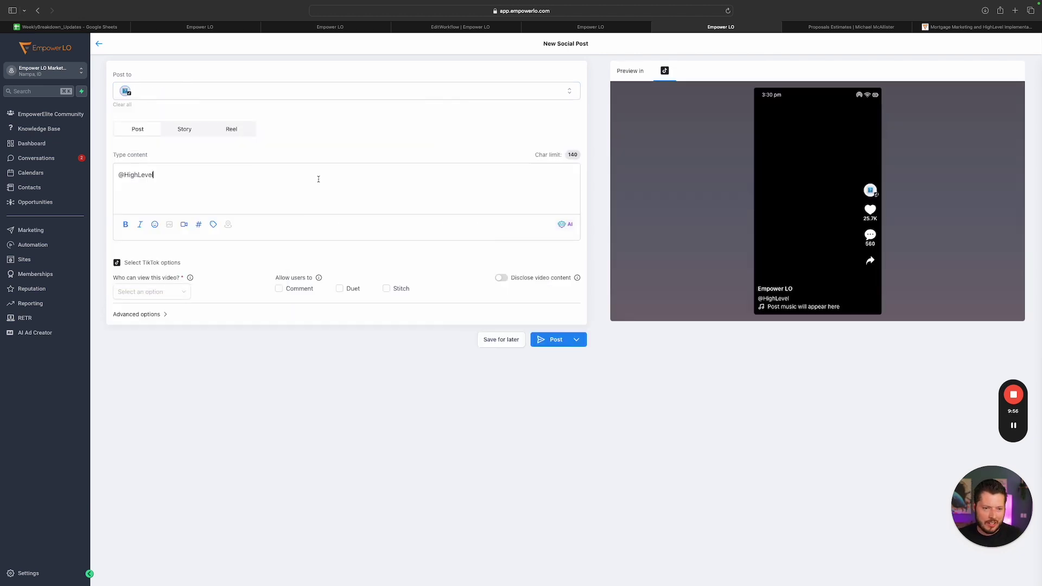
key(BackSpace)
key(BackSpace)
key(BackSpace)
key(BackSpace)
key(BackSpace)
key(BackSpace)
key(BackSpace)
key(BackSpace)
key(BackSpace)
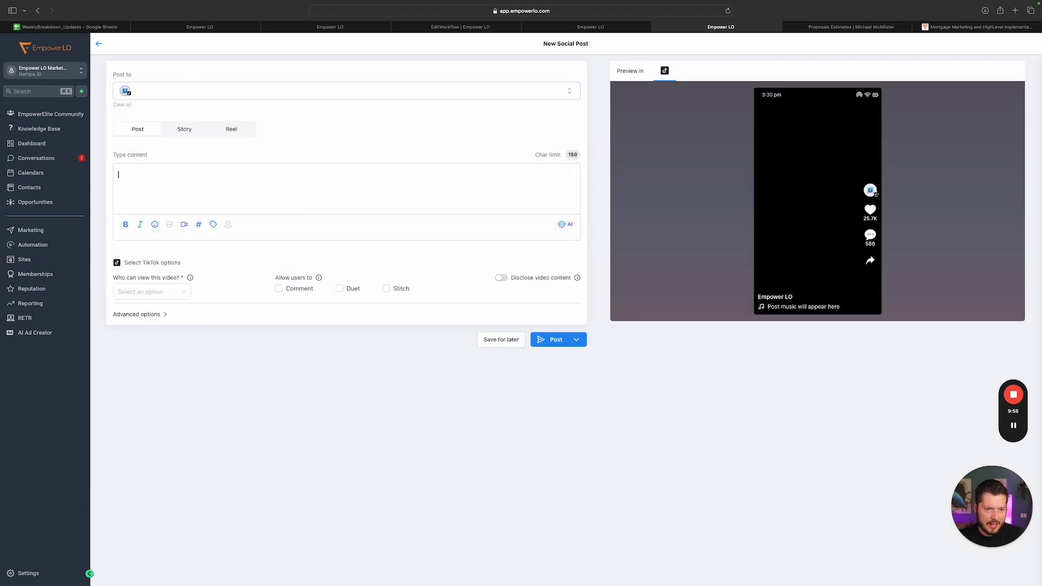
text(hifgh)
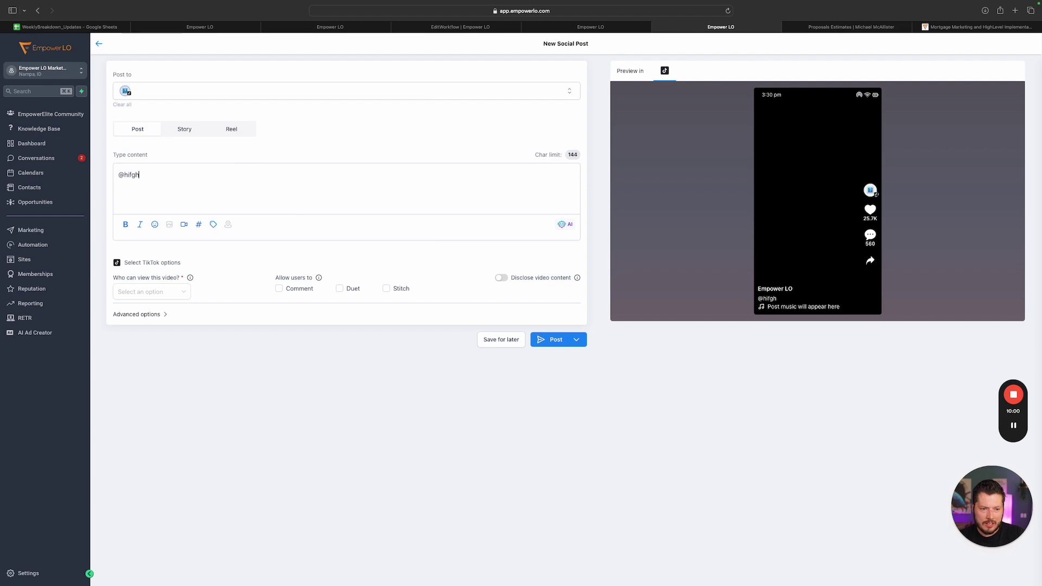
key(BackSpace)
key(BackSpace)
key(BackSpace)
key(BackSpace)
key(BackSpace)
key(BackSpace)
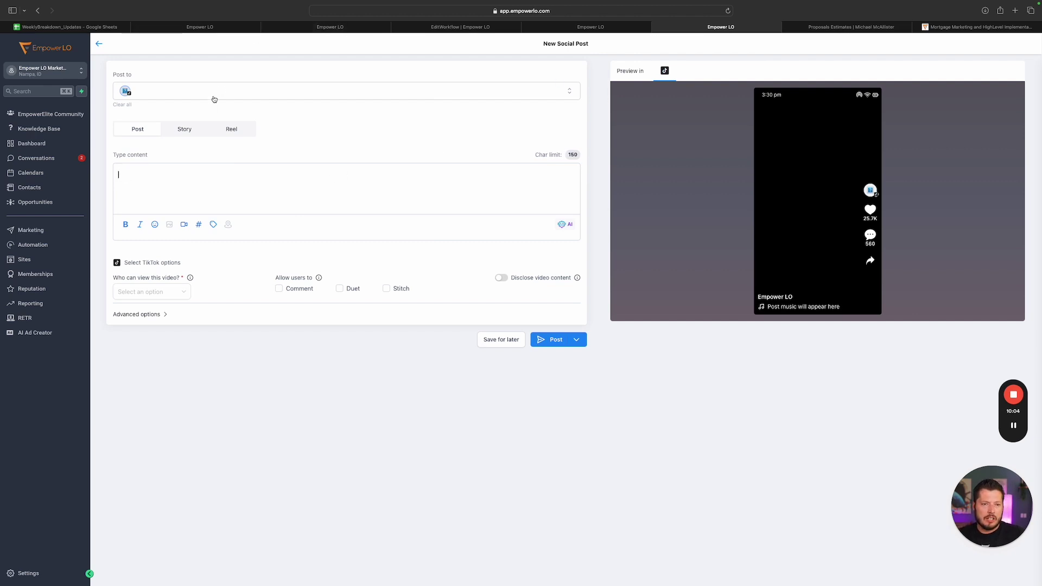
Add the Facebook Empower LO account and remove TikTok from the post targets
click(220, 90)
click(127, 225)
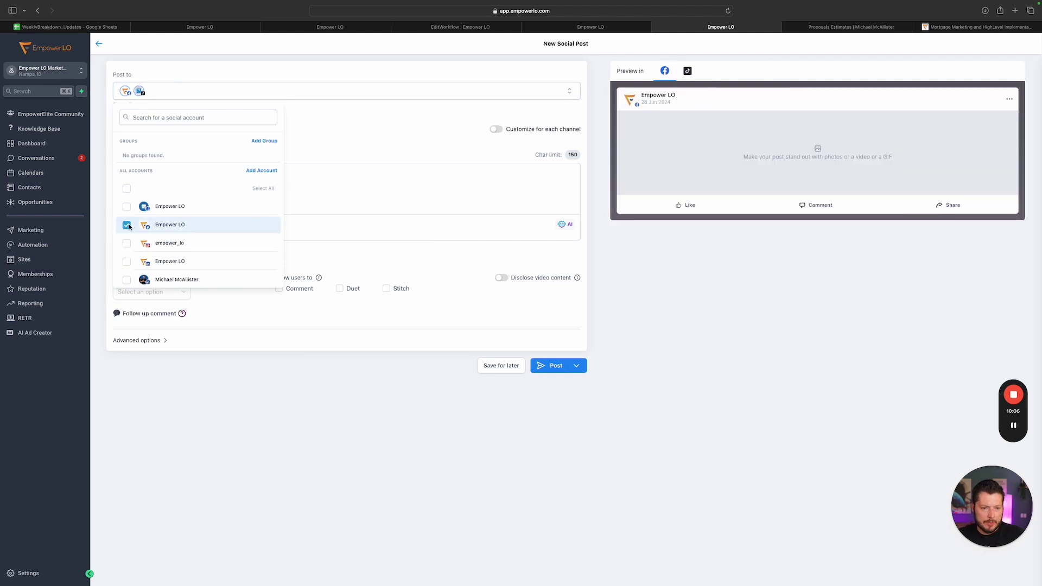
scroll(130, 239, down, 1)
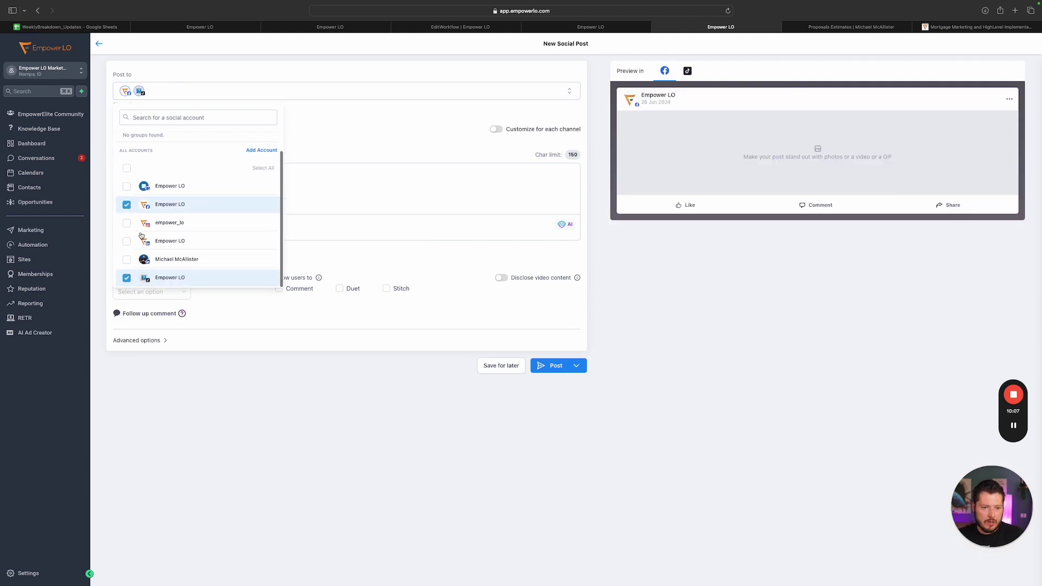
click(126, 278)
click(357, 189)
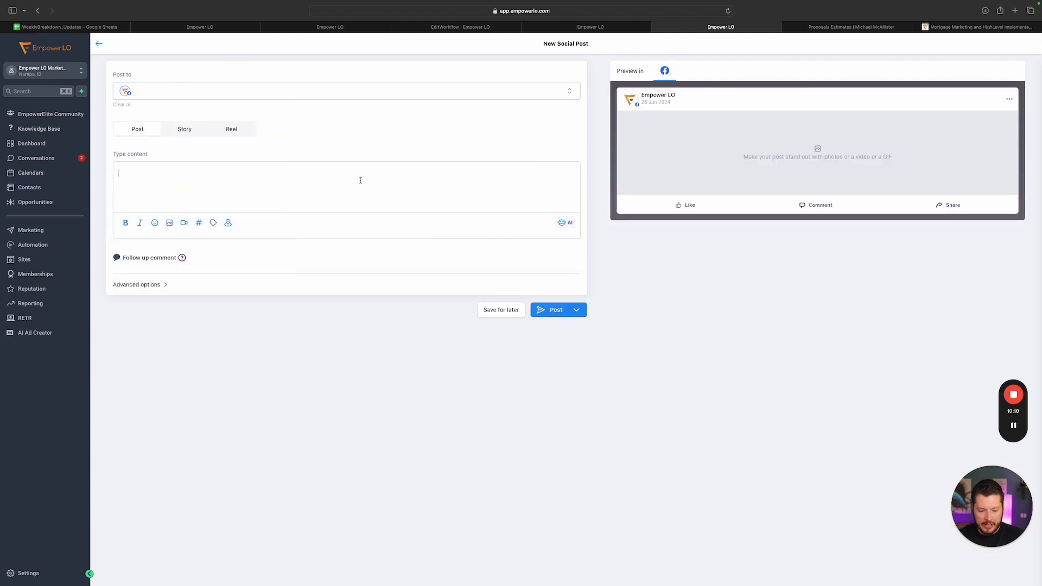
text(@)
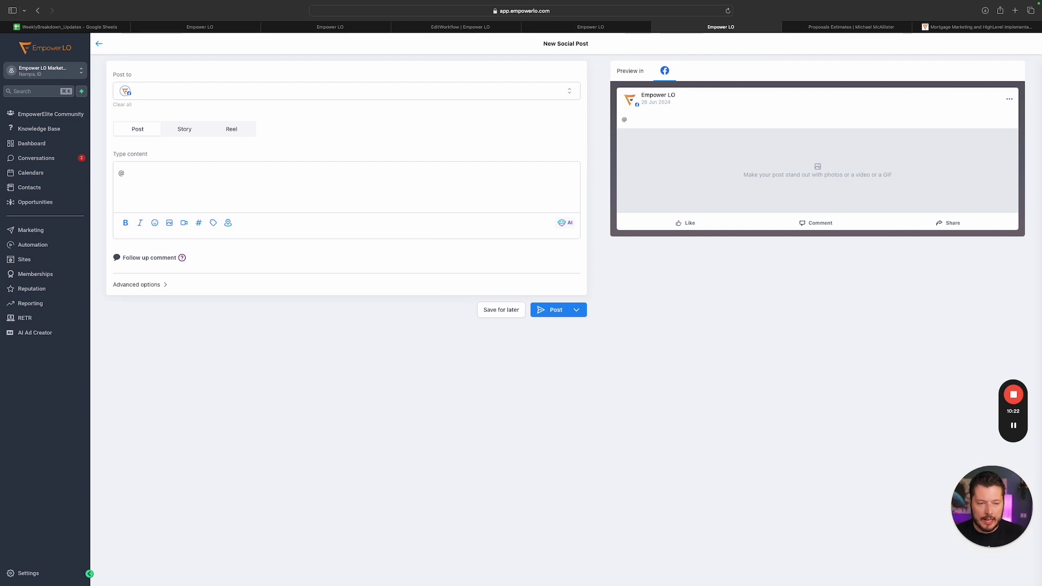
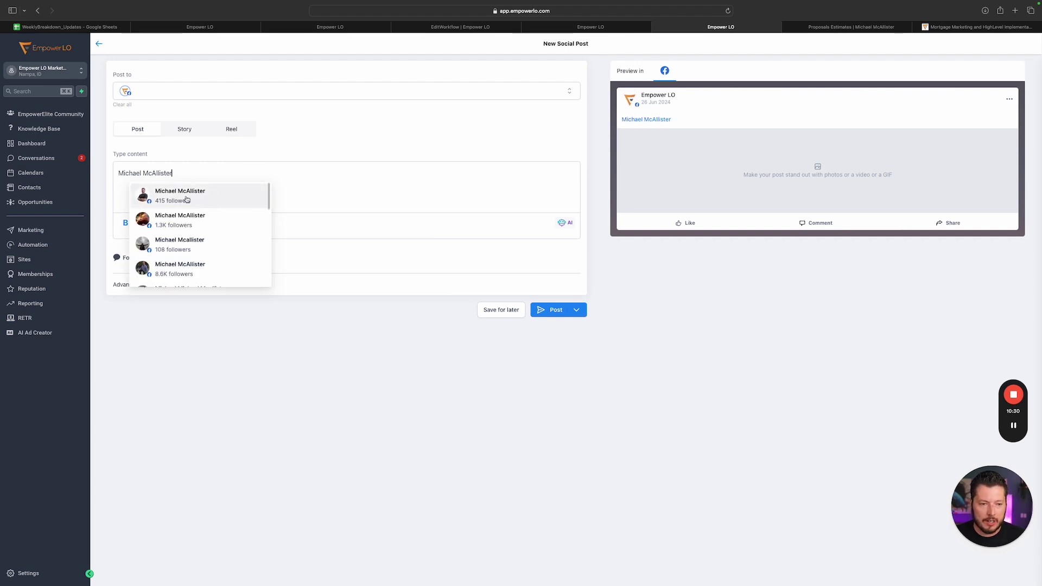
click(186, 199)
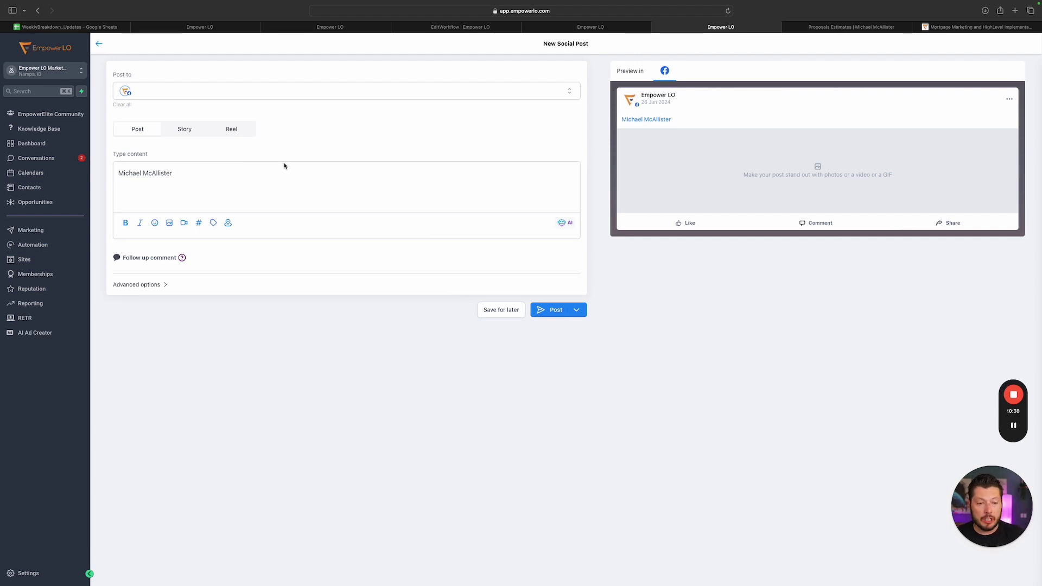
key(shift+alt+Left)
key(shift+alt+Left)
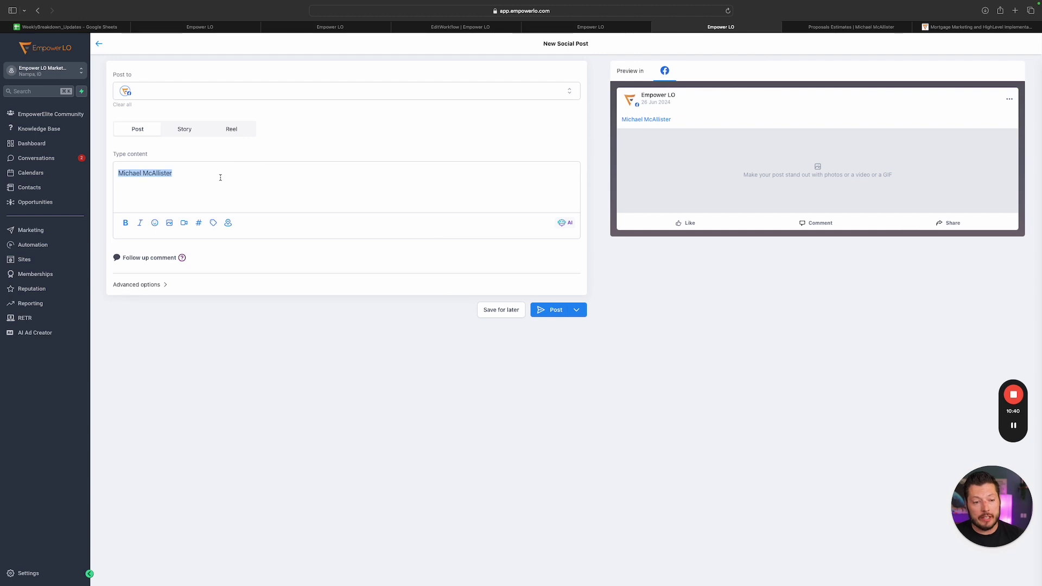
key(BackSpace)
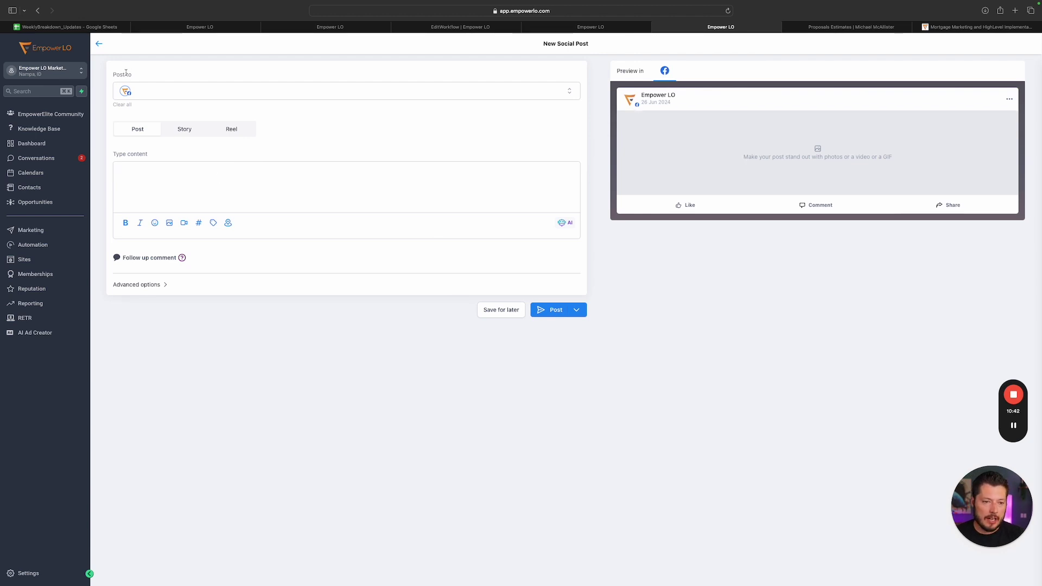
click(121, 85)
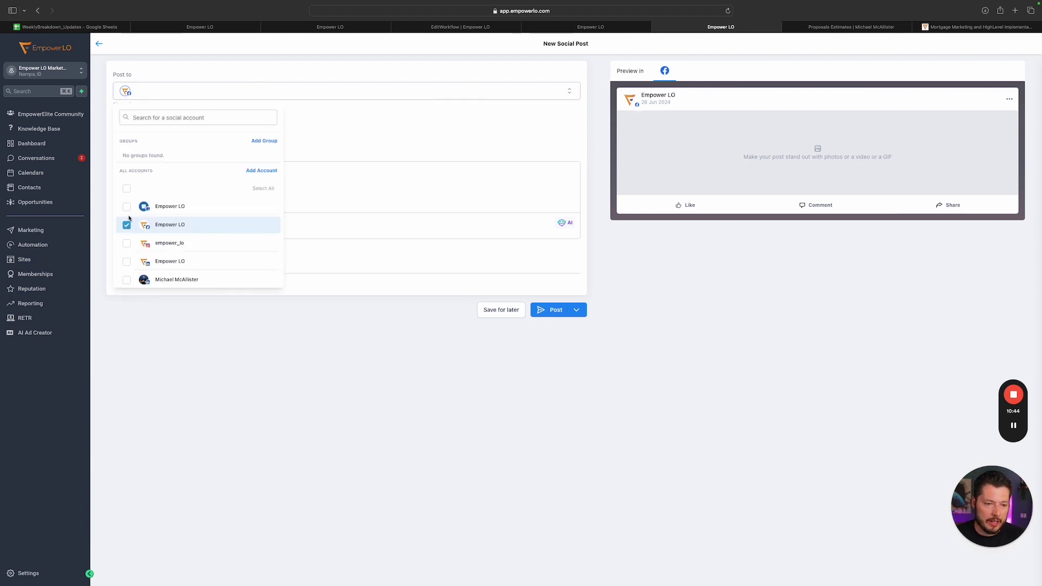
click(126, 223)
click(126, 240)
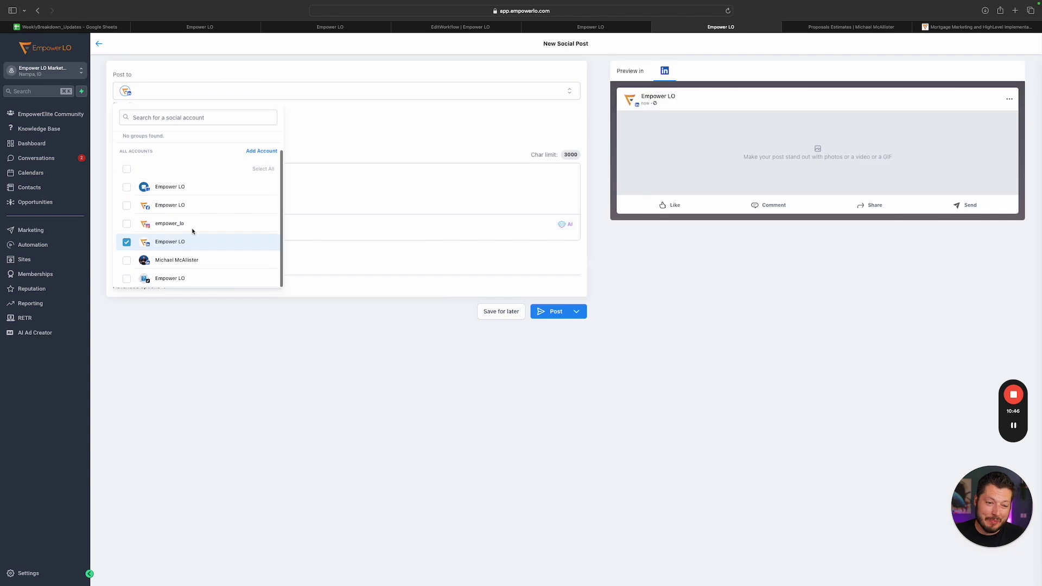
click(340, 200)
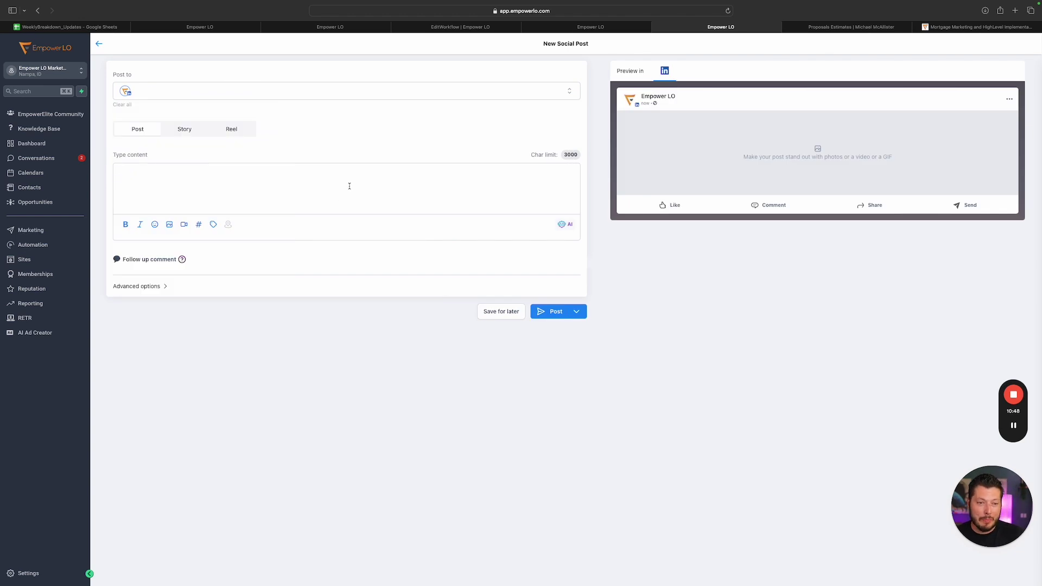
text(@HighLevel)
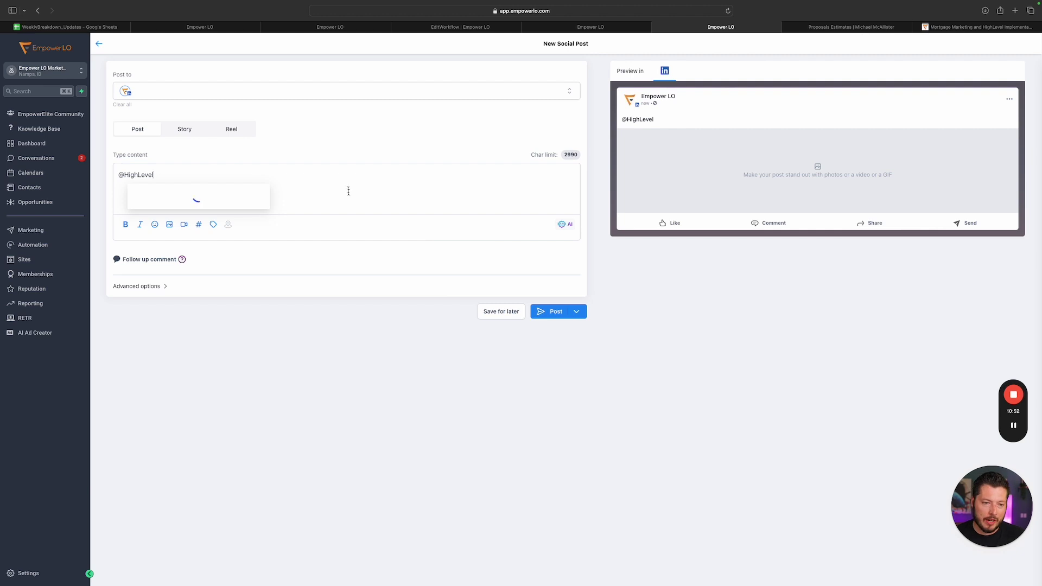
click(206, 197)
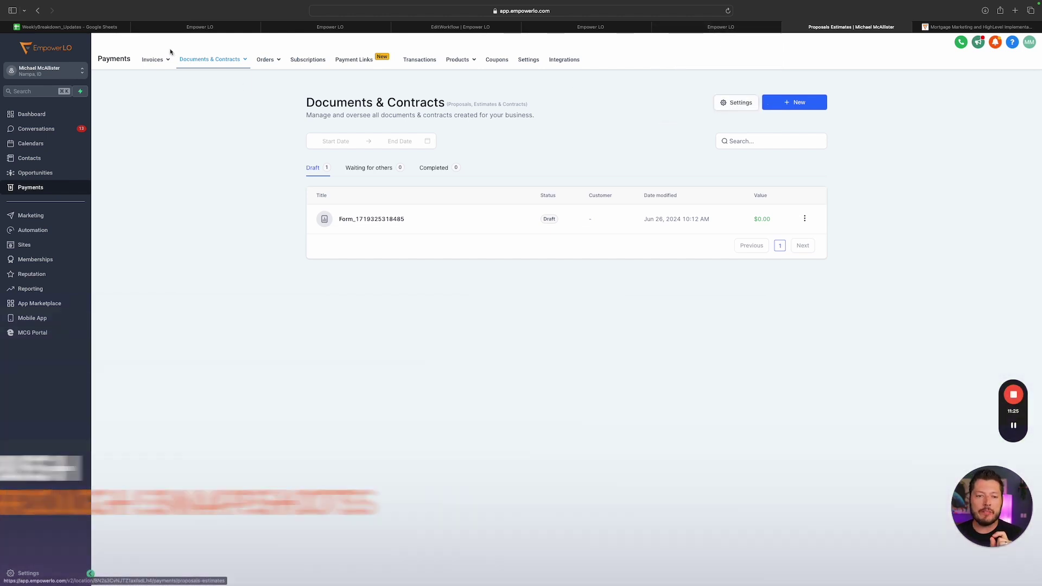
Start a New > Upload a PDF document and attach EmpowerW-9 2024.pdf from Downloads
mouse_move(203, 65)
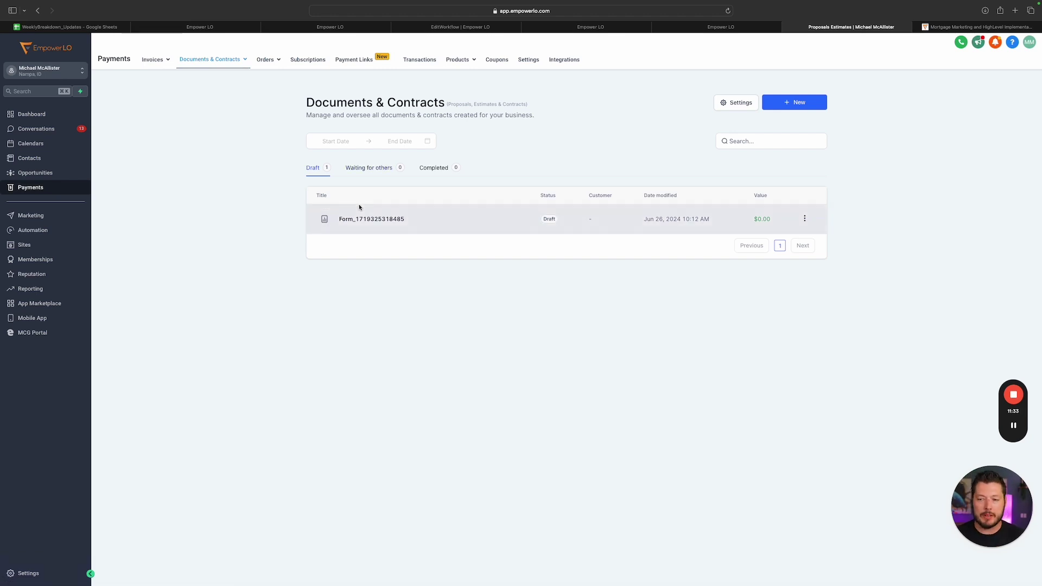
click(794, 102)
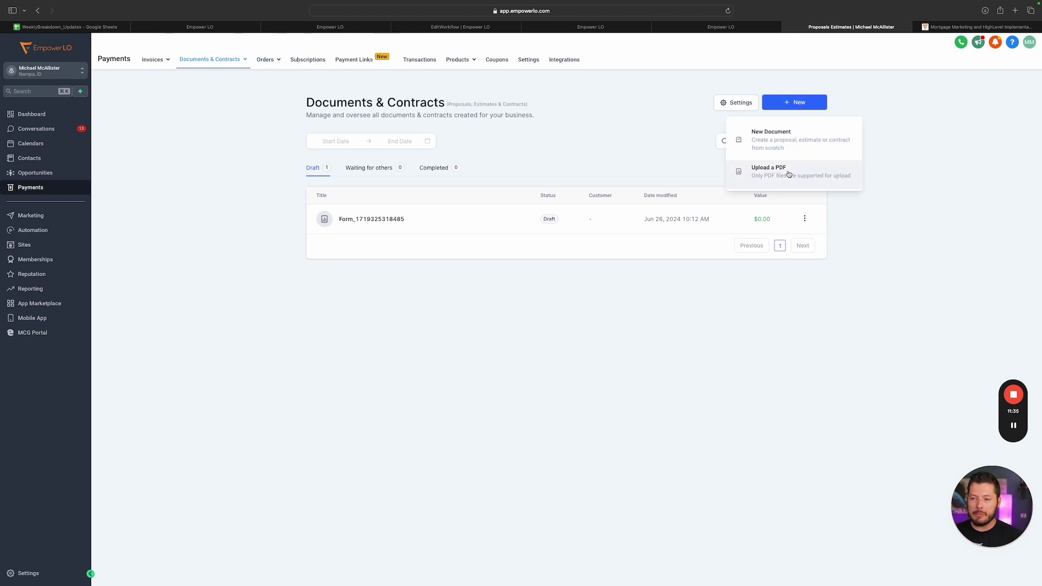
click(788, 174)
click(532, 316)
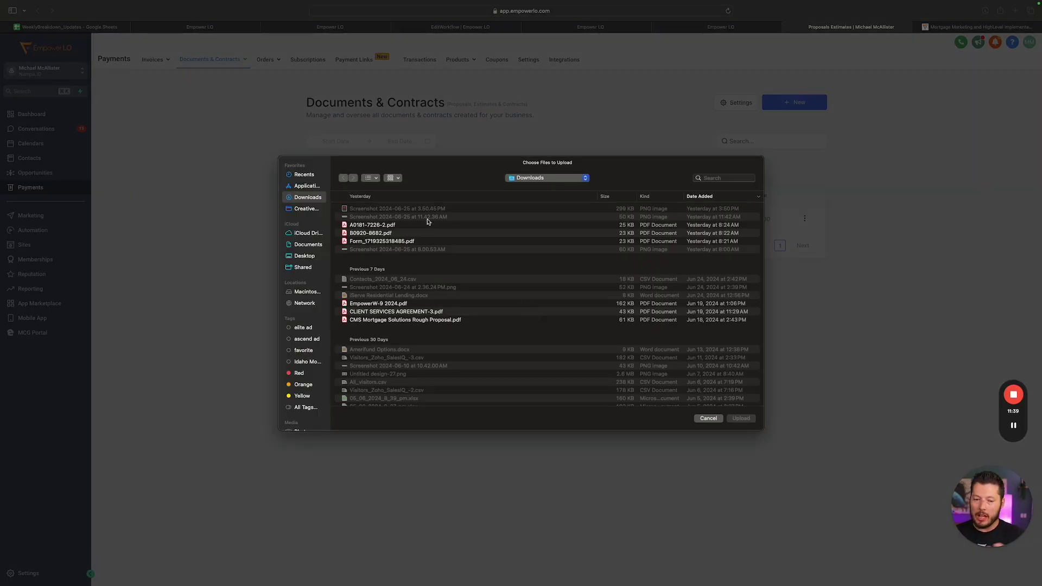
scroll(422, 229, down, 5)
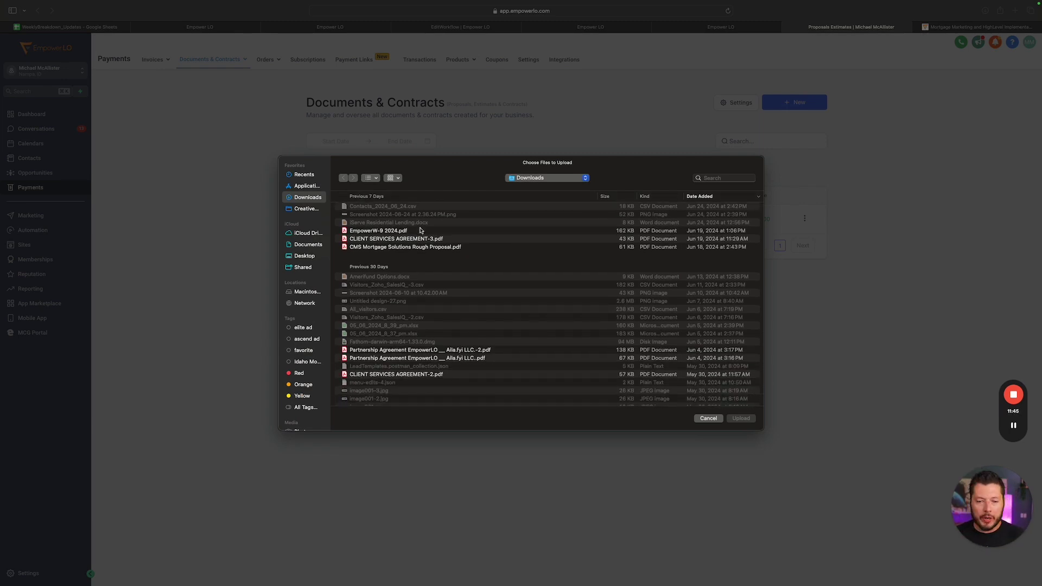
double_click(384, 232)
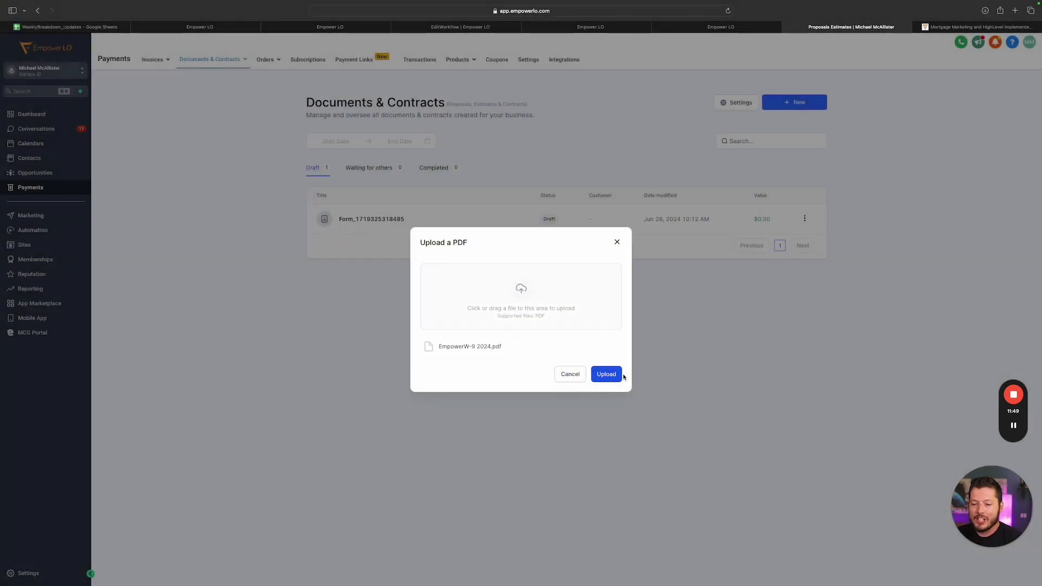
Upload EmpowerW-9 2024.pdf and scroll through the W-9 pages in the document editor
click(608, 375)
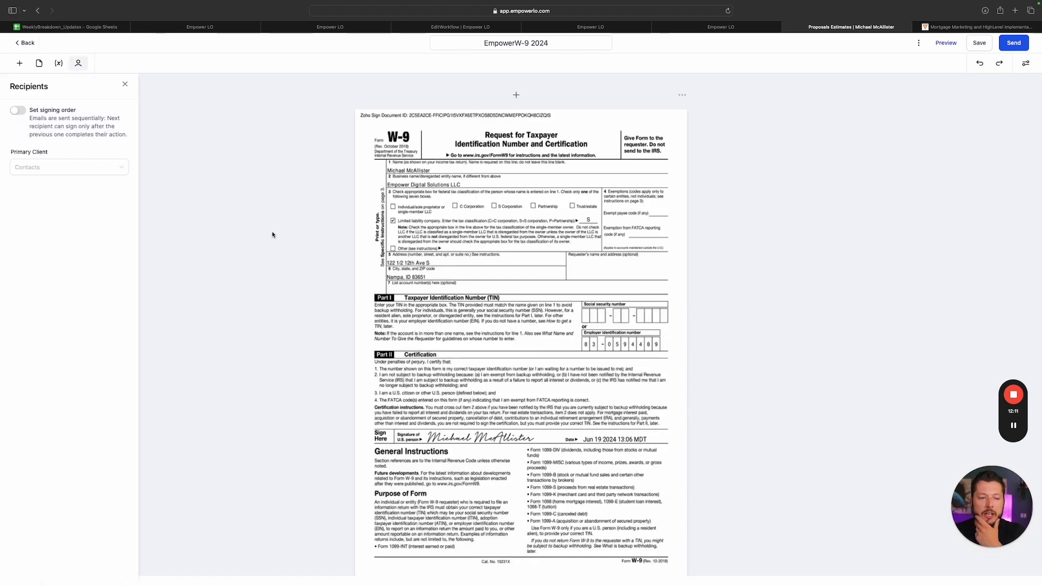
scroll(707, 296, down, 2)
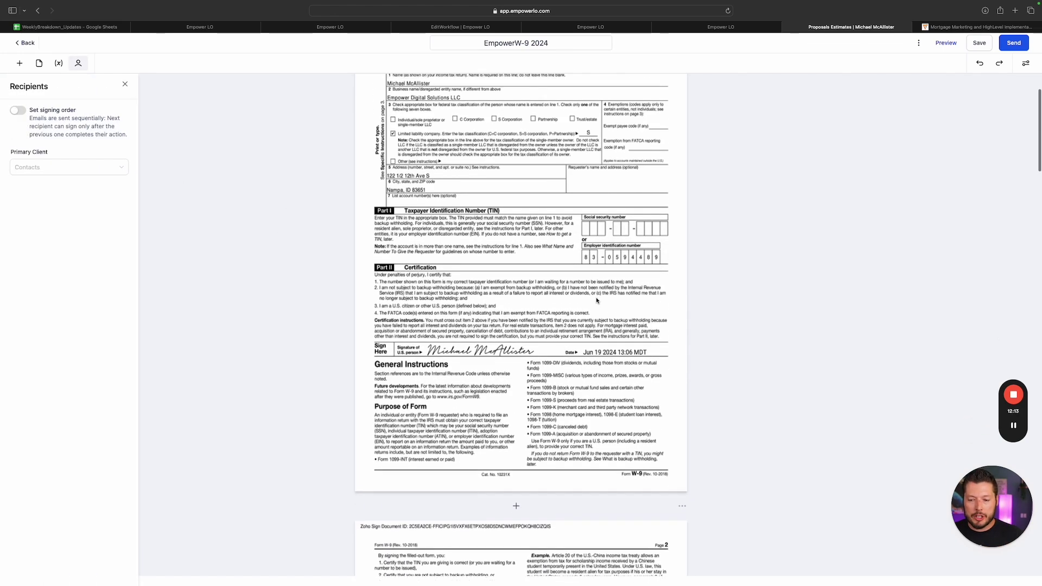
scroll(332, 219, up, 2)
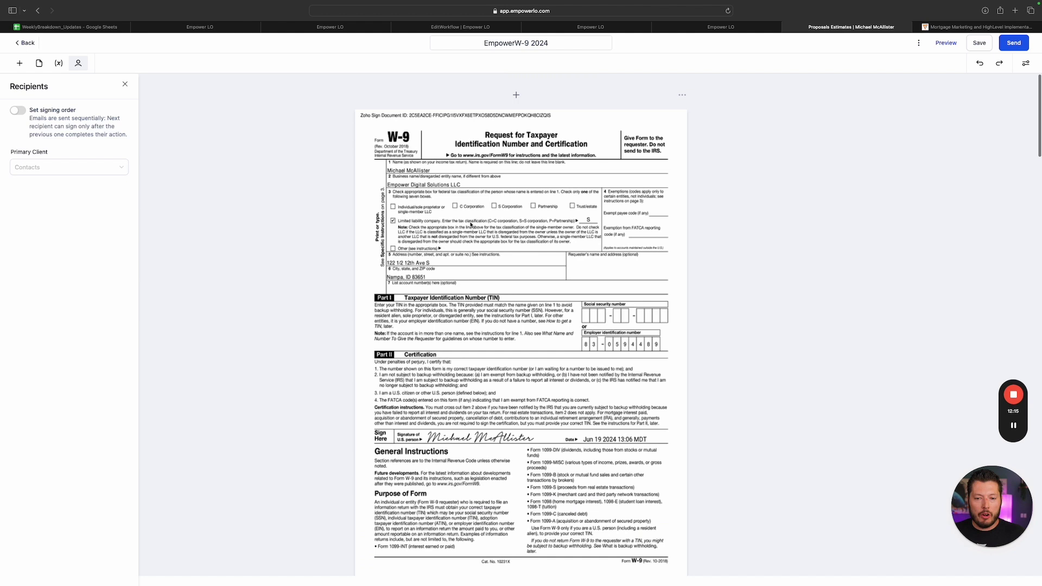
scroll(610, 260, down, 3)
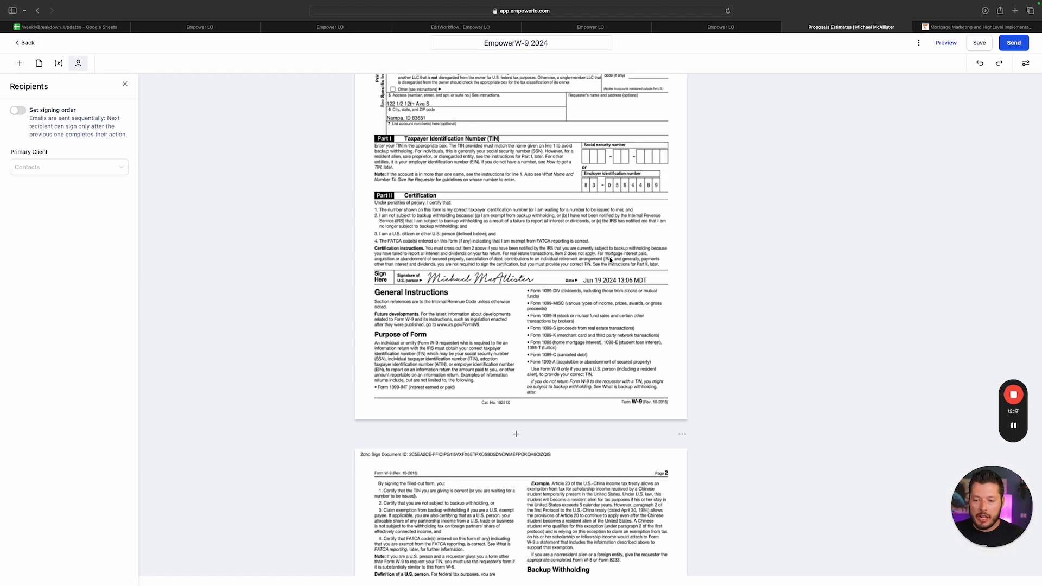
scroll(563, 219, up, 3)
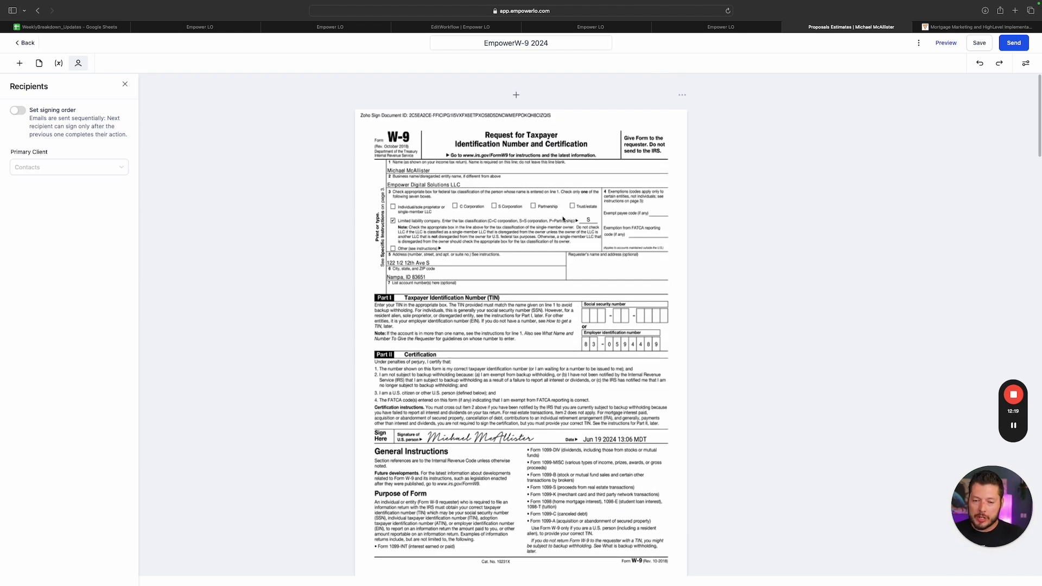